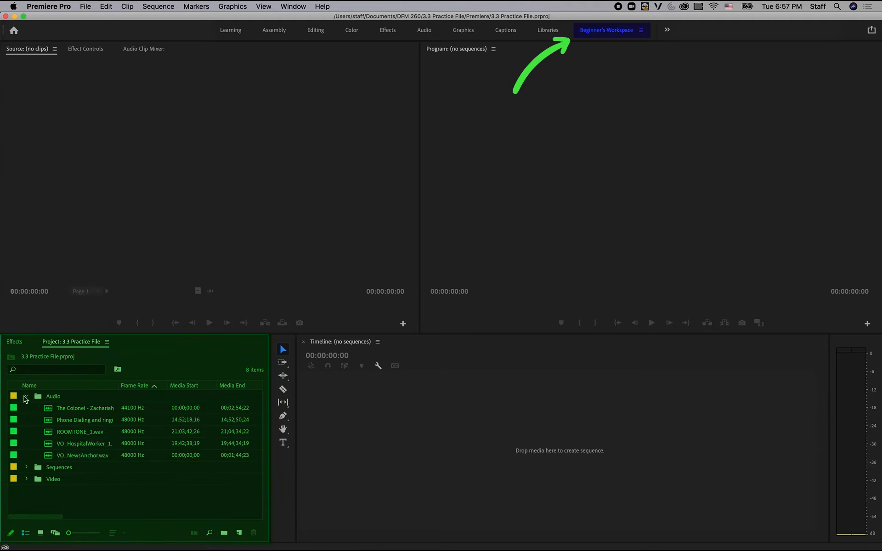
Browse the Audio and Video bins, collapse them, and open the Practice sequence from the Sequences bin.
{"action": "left_click", "coordinate": [26, 479]}
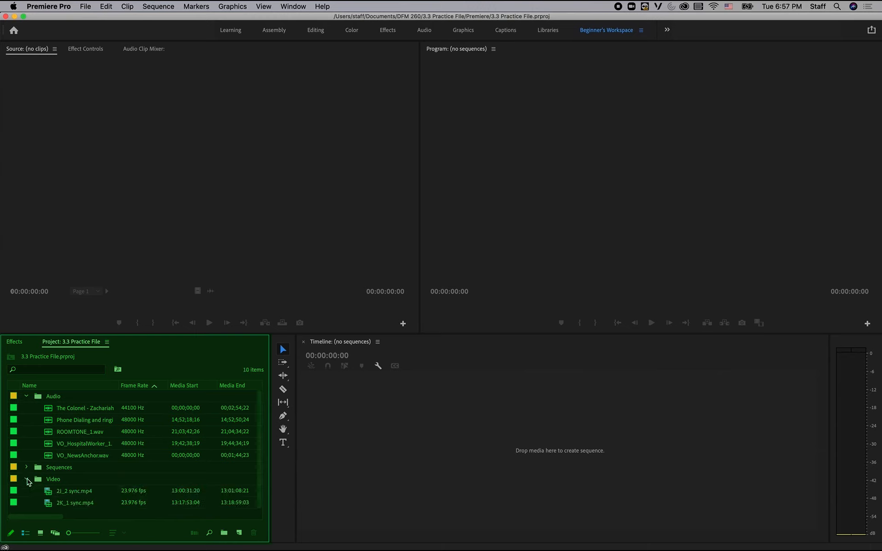
{"action": "left_click", "coordinate": [27, 479]}
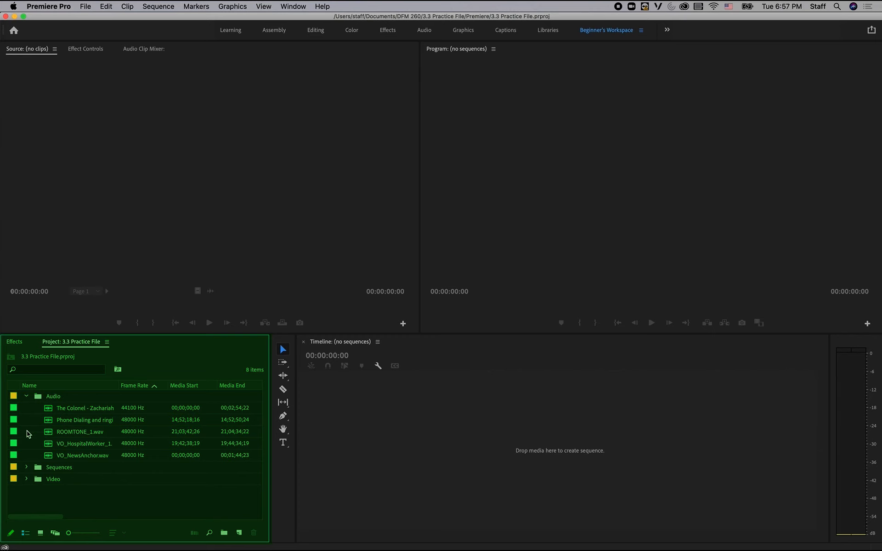
{"action": "left_click", "coordinate": [27, 396]}
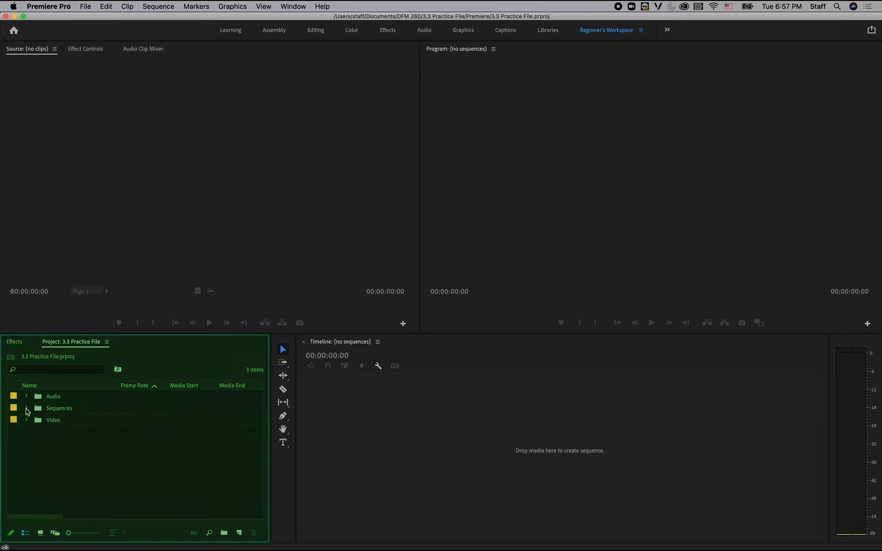
{"action": "left_click", "coordinate": [26, 408]}
{"action": "double_click", "coordinate": [28, 431]}
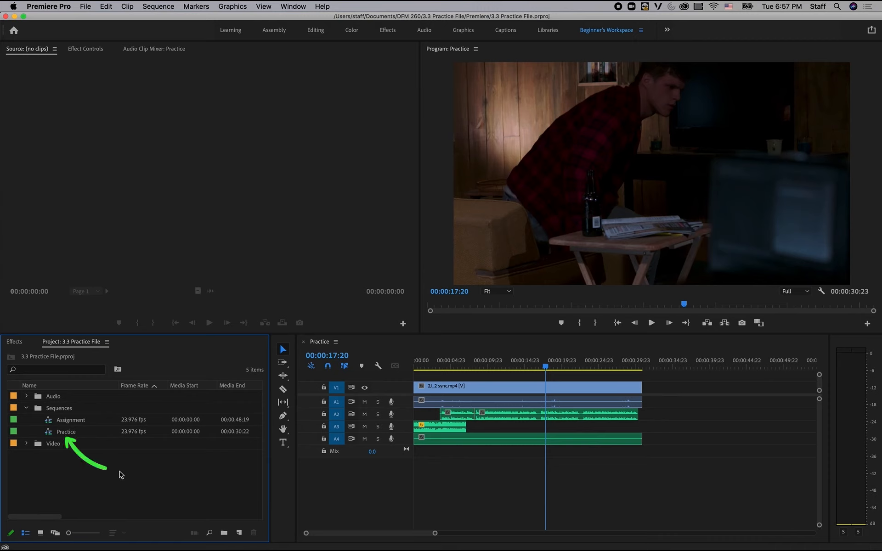
{"action": "key", "text": "ctrl+super+Escape"}
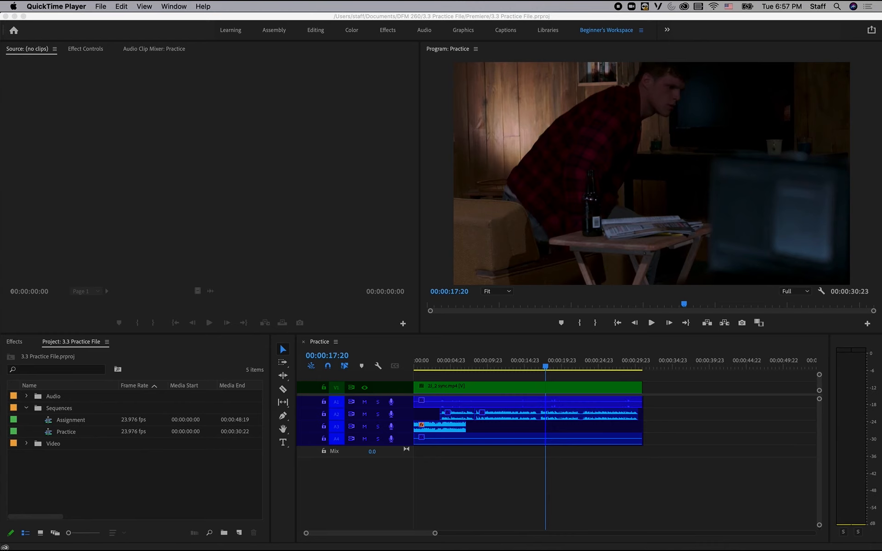
{"action": "left_click", "coordinate": [469, 491]}
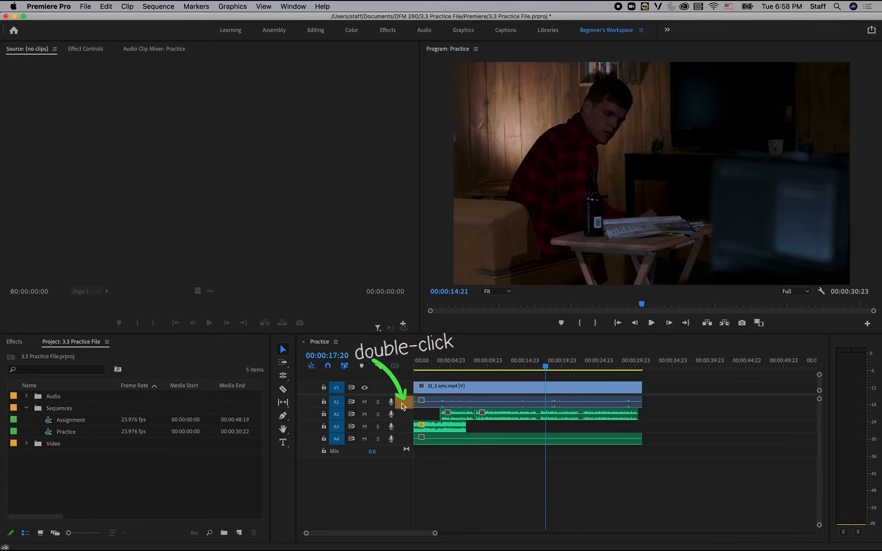
Expand audio tracks A1 through A4 to show their waveforms, and play the sequence to check the mix on the audio meters.
{"action": "double_click", "coordinate": [402, 407]}
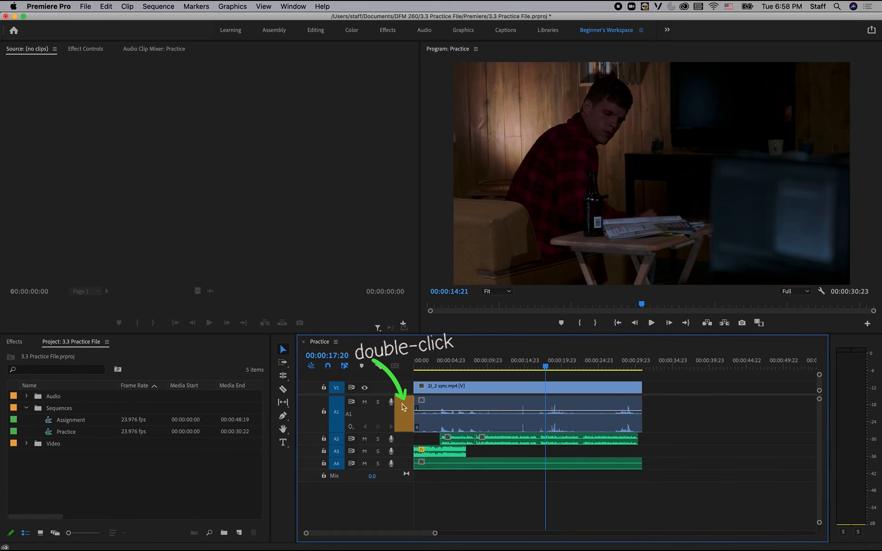
{"action": "double_click", "coordinate": [405, 442]}
{"action": "double_click", "coordinate": [406, 478]}
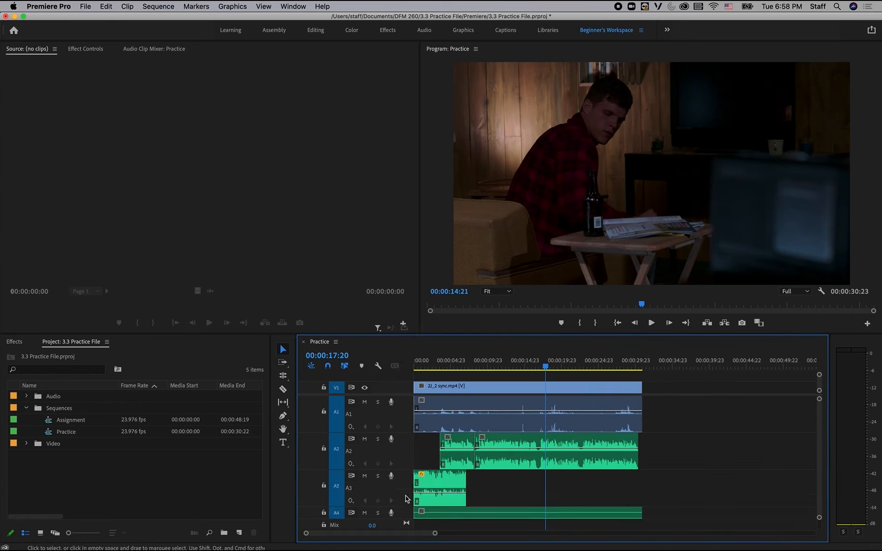
{"action": "double_click", "coordinate": [404, 514]}
{"action": "scroll", "coordinate": [630, 474], "scroll_direction": "down", "scroll_amount": 3}
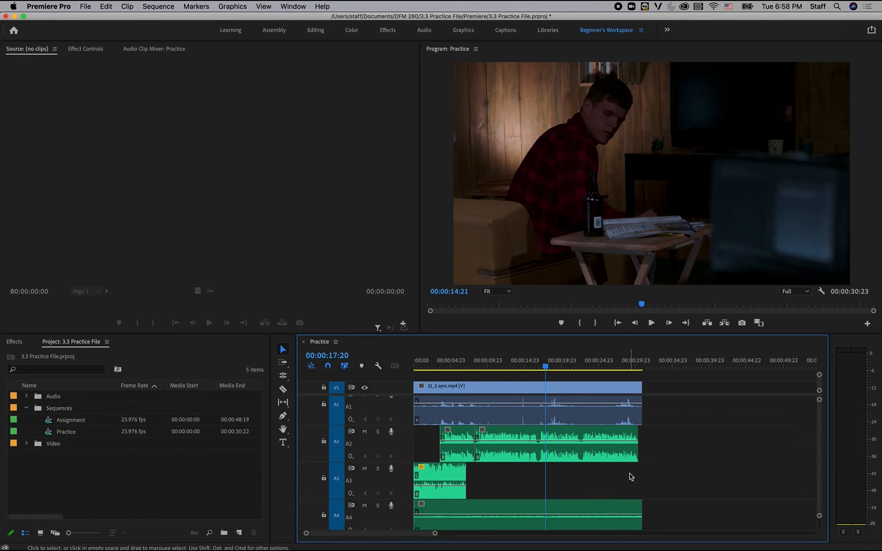
{"action": "scroll", "coordinate": [404, 513], "scroll_direction": "up", "scroll_amount": 2}
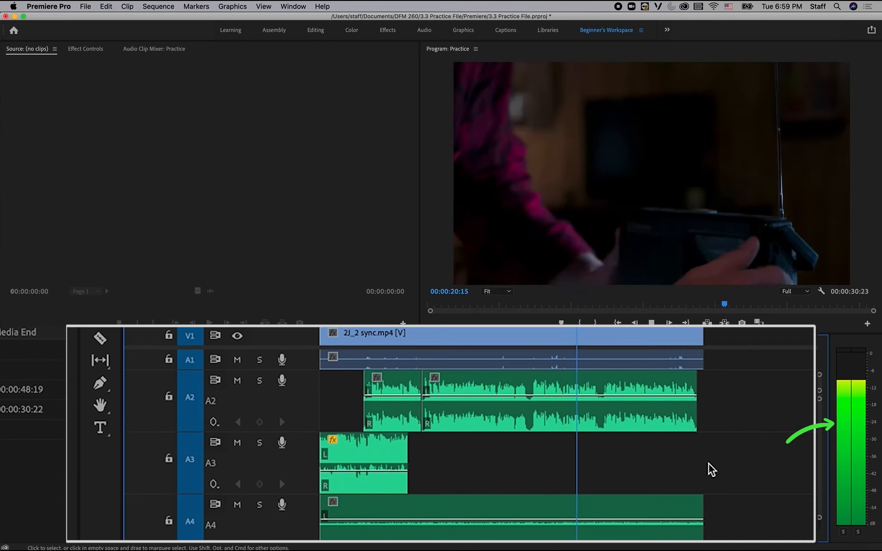
{"action": "key", "text": "space"}
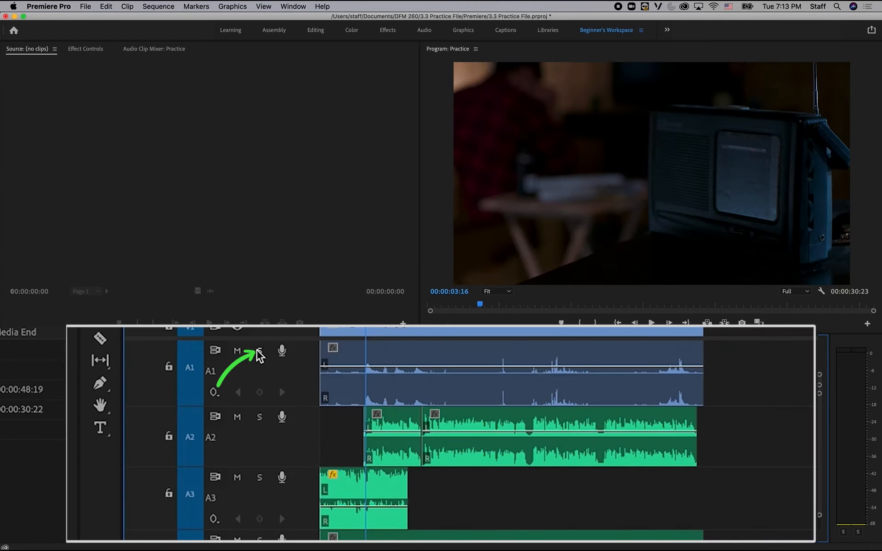
Solo track A1 and play back the sequence to hear what its audio contains and check its level.
{"action": "left_click", "coordinate": [378, 402]}
{"action": "key", "text": "space"}
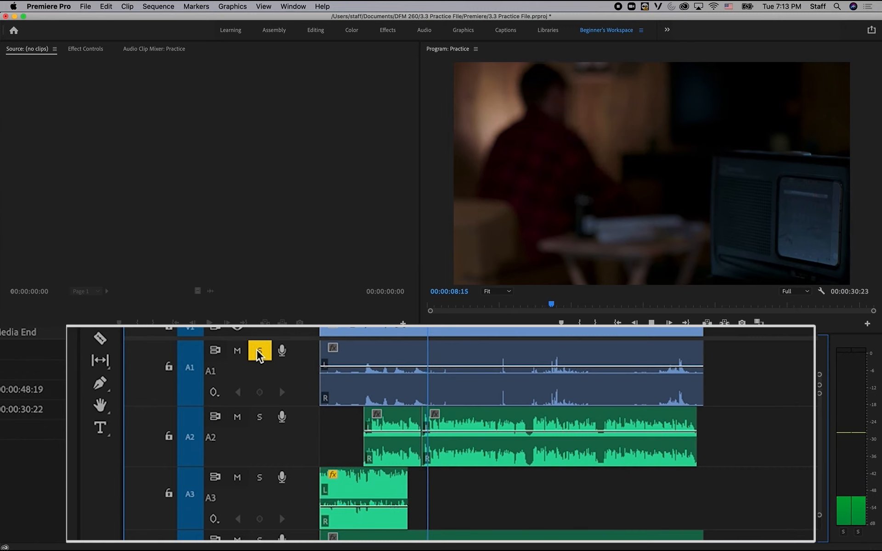
{"action": "key", "text": "space"}
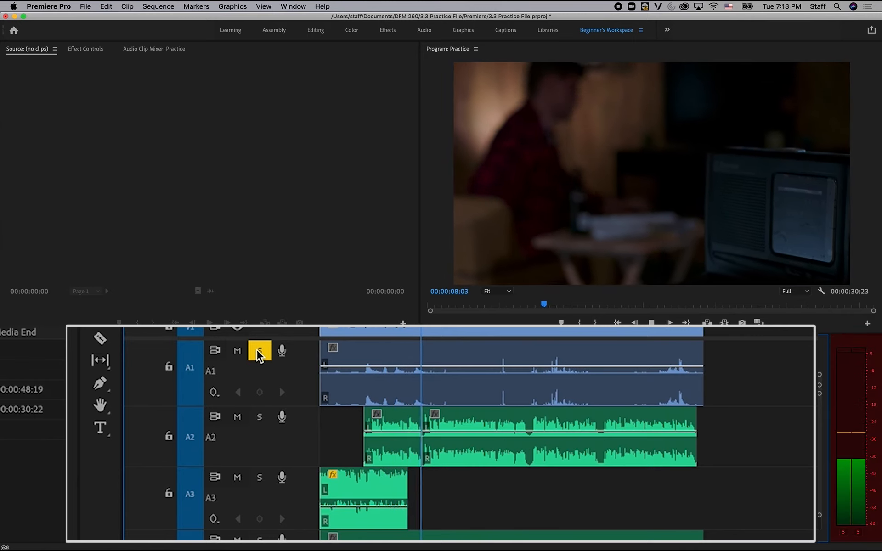
{"action": "key", "text": "space"}
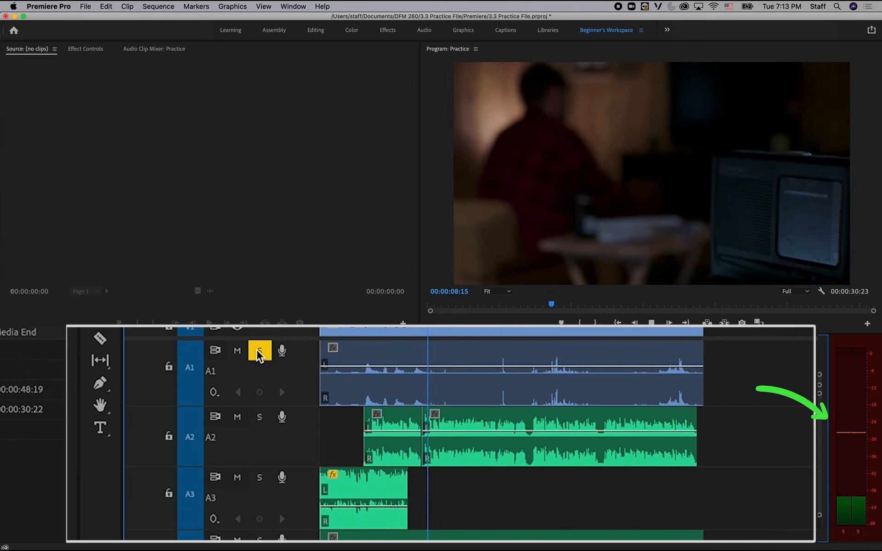
{"action": "key", "text": "space"}
{"action": "left_click", "coordinate": [258, 353]}
{"action": "left_click", "coordinate": [259, 353]}
{"action": "key", "text": "space"}
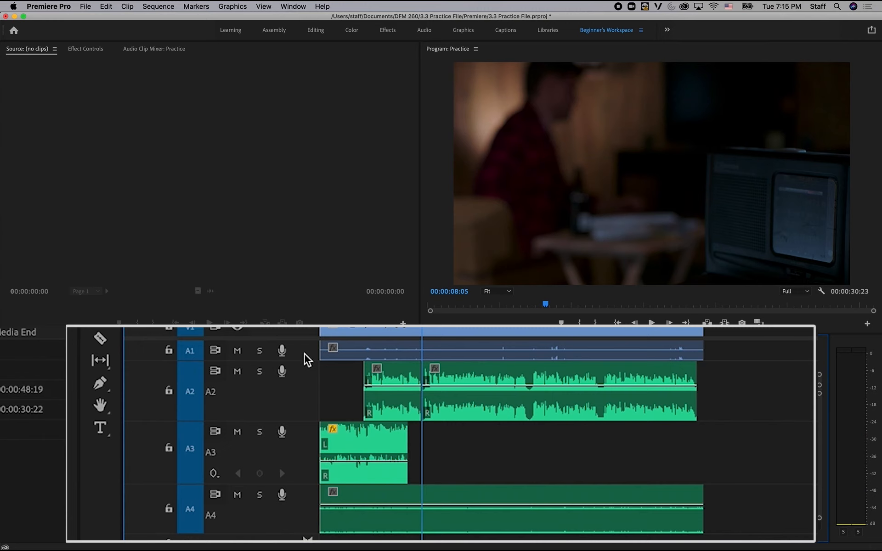
Rename audio track A1 to "Production Audio".
{"action": "double_click", "coordinate": [307, 360]}
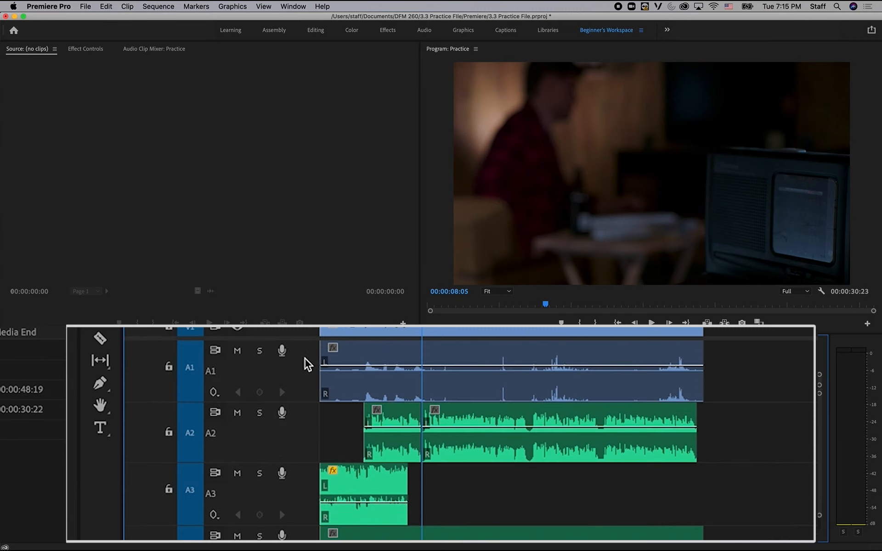
{"action": "right_click", "coordinate": [306, 364]}
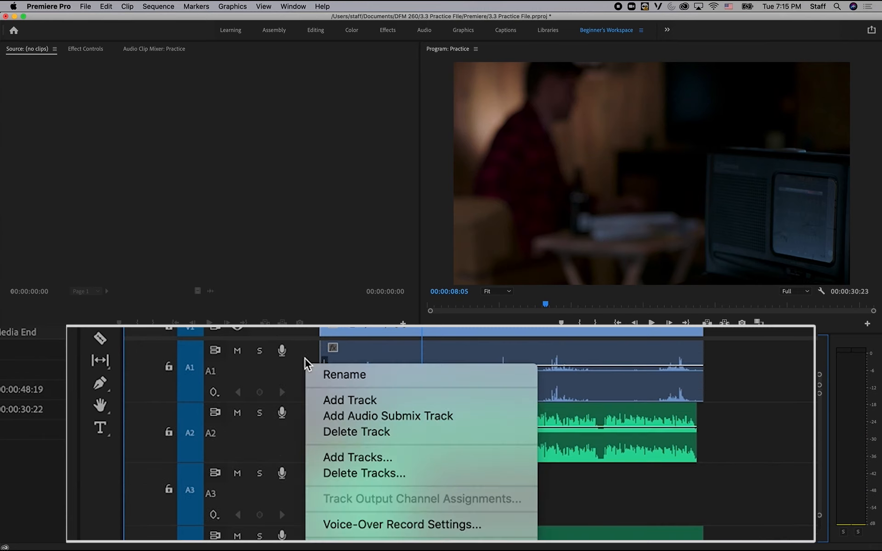
{"action": "left_click", "coordinate": [343, 373]}
{"action": "type", "text": "Production Audio"}
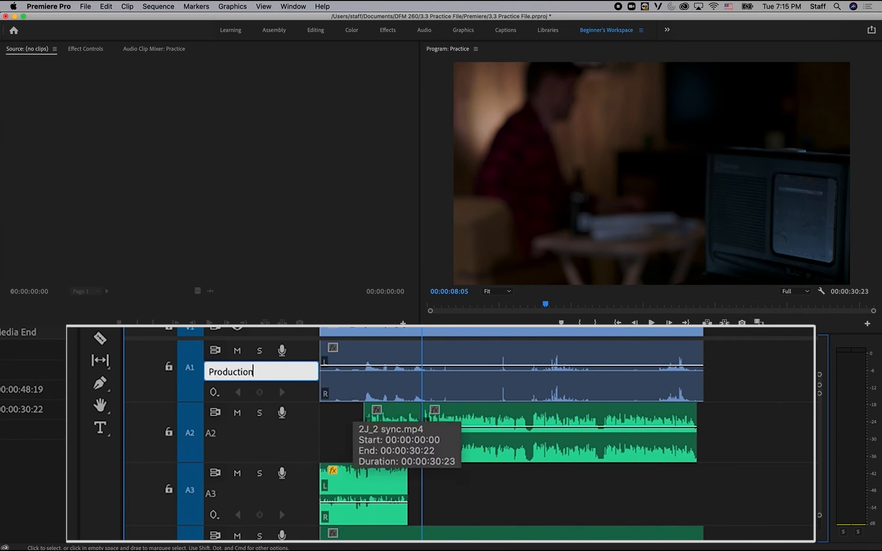
{"action": "left_click", "coordinate": [752, 432]}
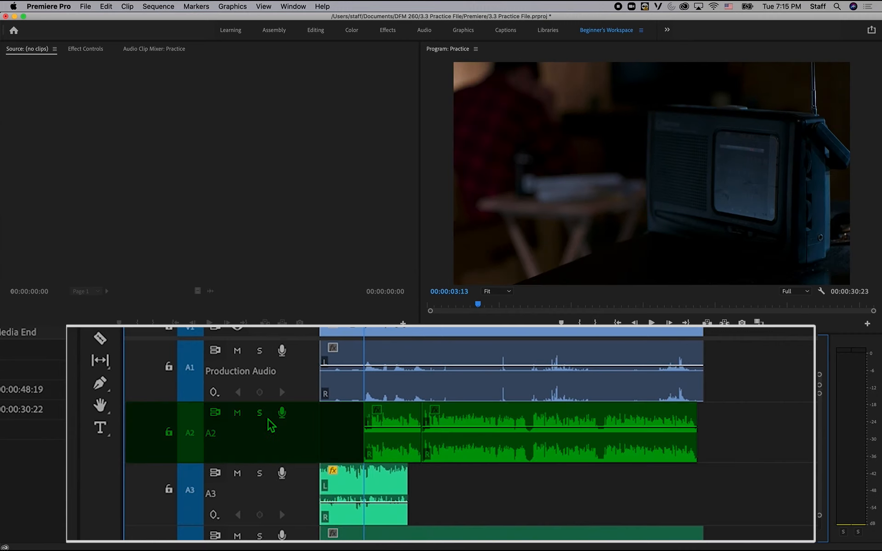
Solo track A2 and play the sequence from its first clip to identify the audio.
{"action": "left_click", "coordinate": [263, 414]}
{"action": "key", "text": "space"}
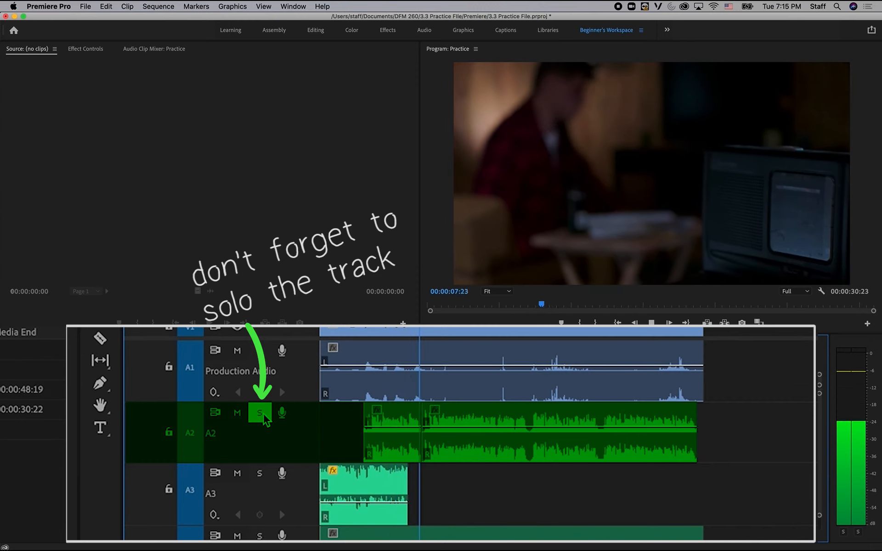
{"action": "key", "text": "space"}
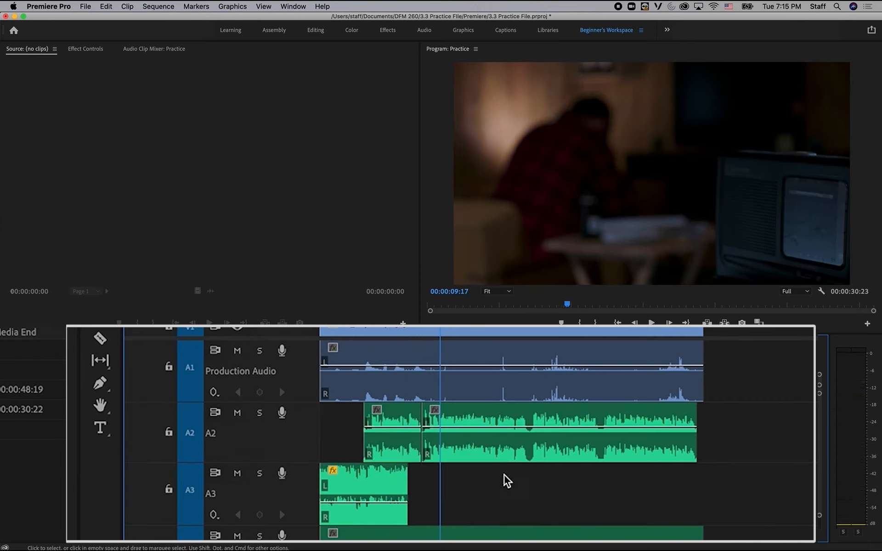
Rename audio track A2 to "VO".
{"action": "right_click", "coordinate": [306, 433]}
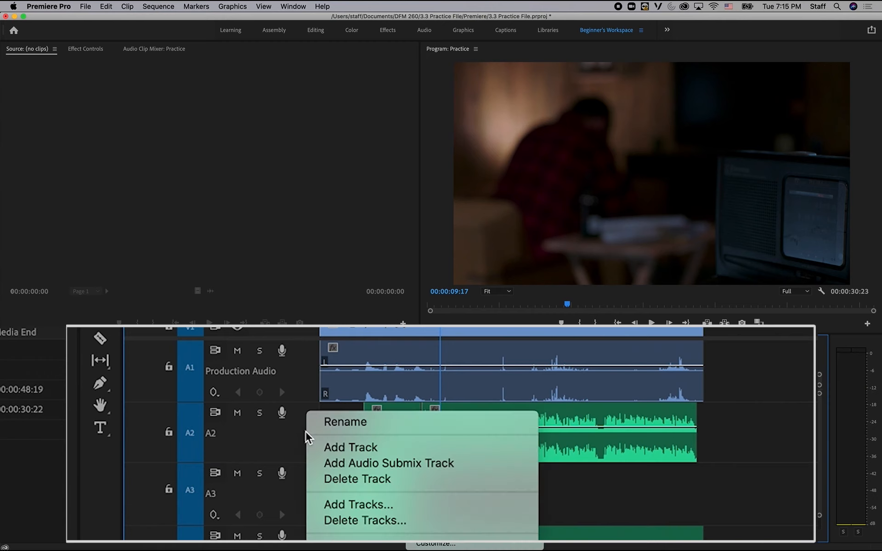
{"action": "left_click", "coordinate": [330, 430]}
{"action": "type", "text": "VO"}
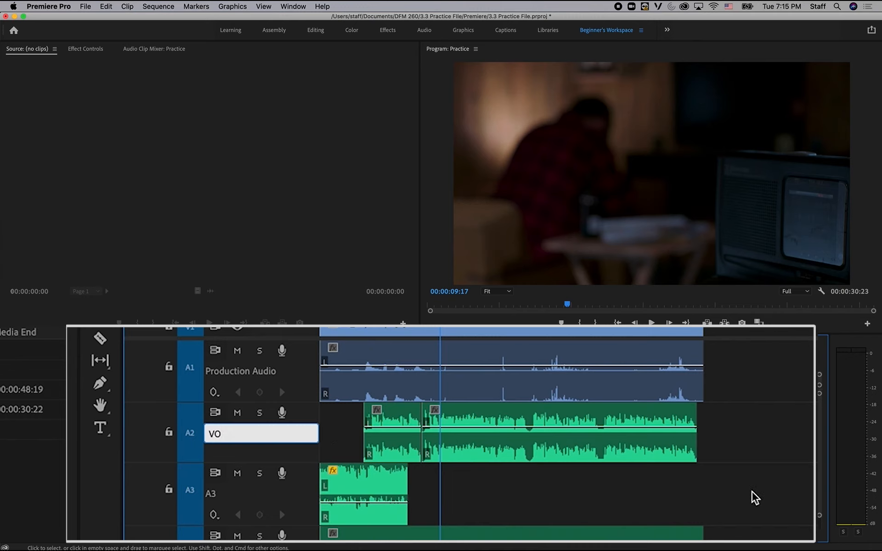
{"action": "key", "text": "Return"}
Solo track A3, play the sequence from the start to identify its audio, and turn the solo off.
{"action": "scroll", "coordinate": [744, 486], "scroll_direction": "down", "scroll_amount": 1}
{"action": "key", "text": "Home"}
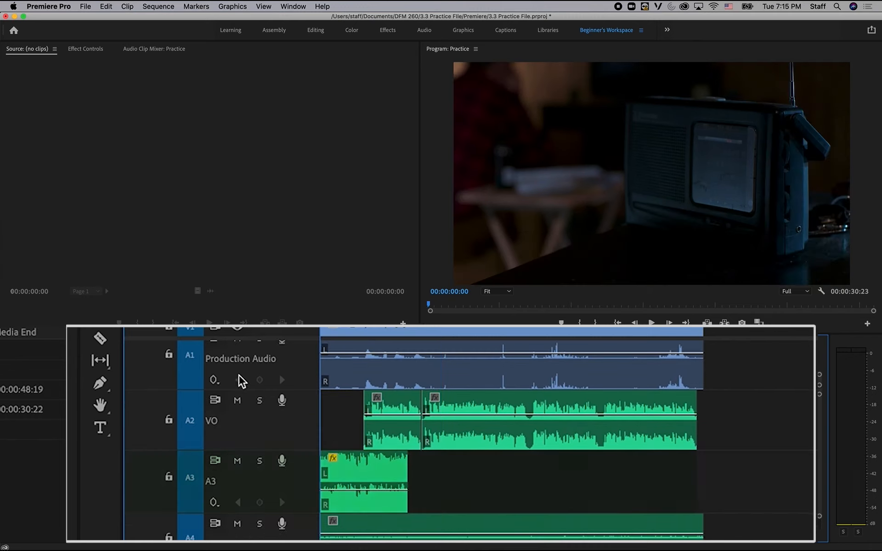
{"action": "left_click", "coordinate": [258, 461]}
{"action": "key", "text": "space"}
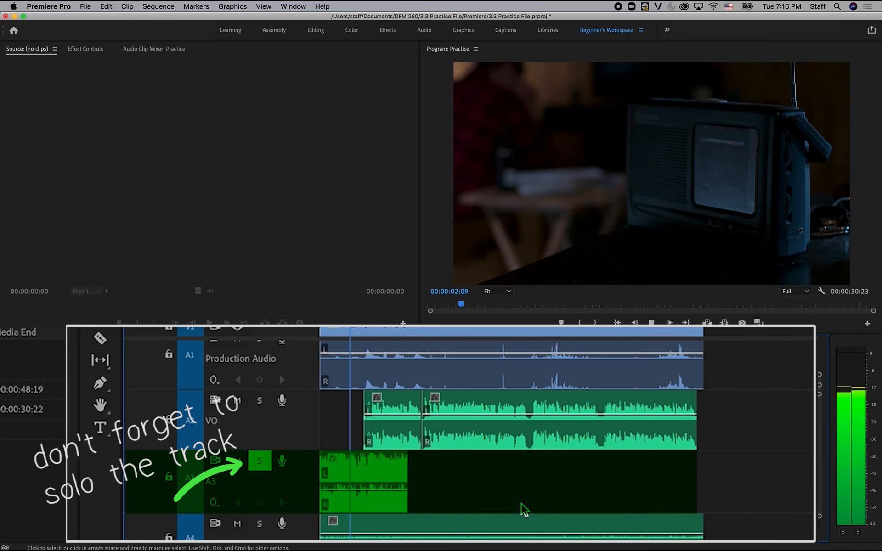
{"action": "key", "text": "space"}
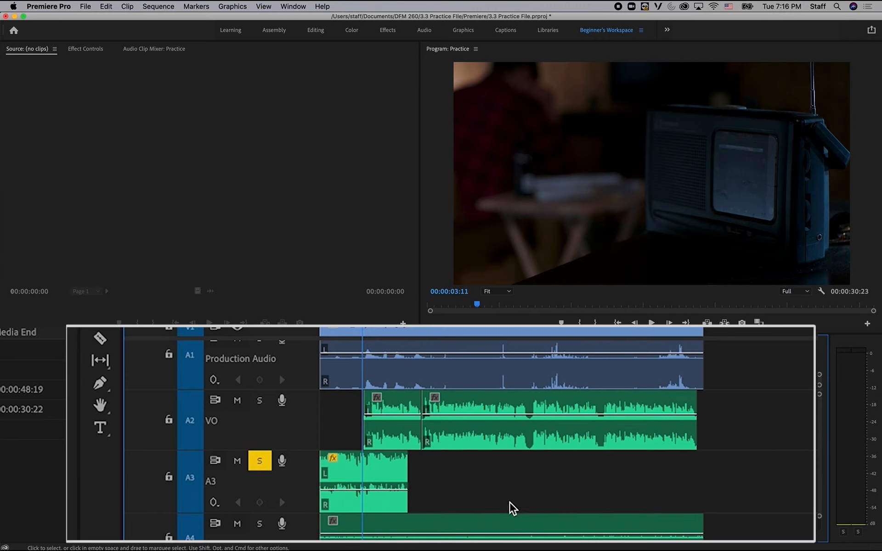
{"action": "left_click", "coordinate": [264, 462]}
Rename audio track A3 to "Music".
{"action": "right_click", "coordinate": [304, 478]}
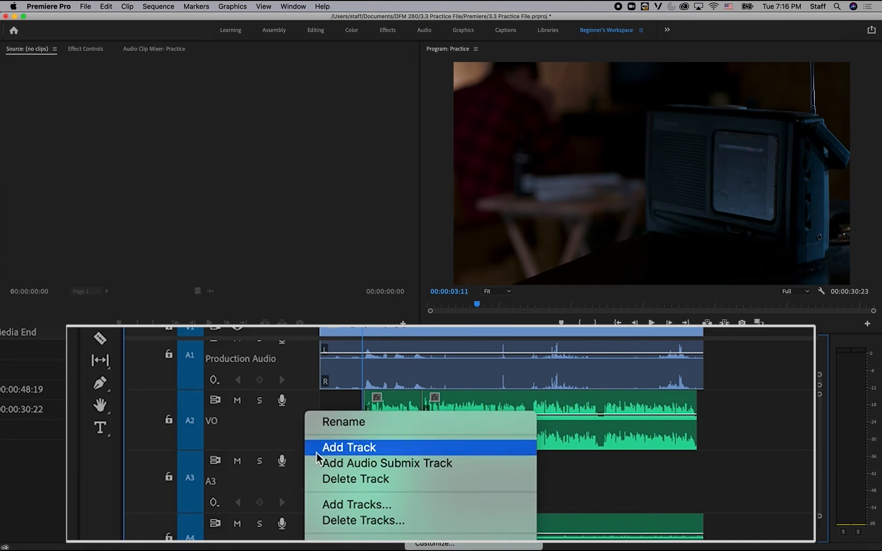
{"action": "left_click", "coordinate": [334, 428]}
{"action": "type", "text": "Music"}
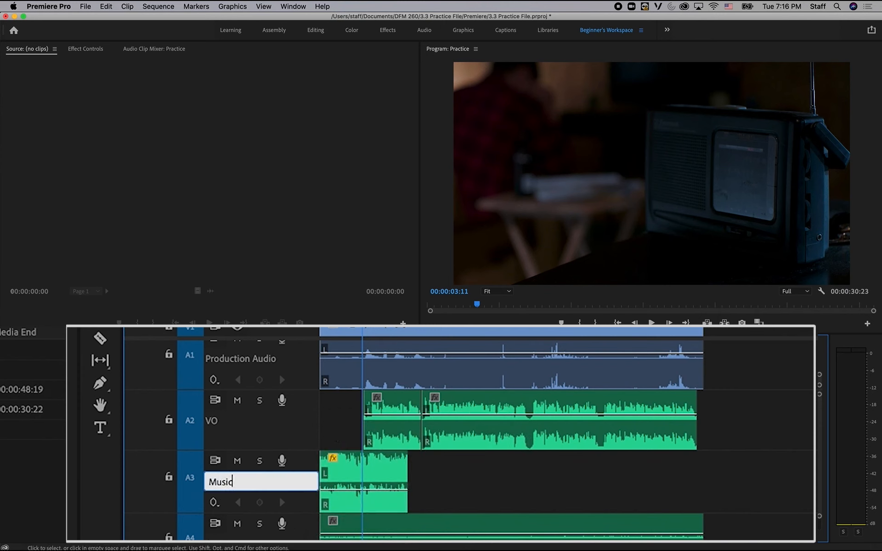
{"action": "key", "text": "Return"}
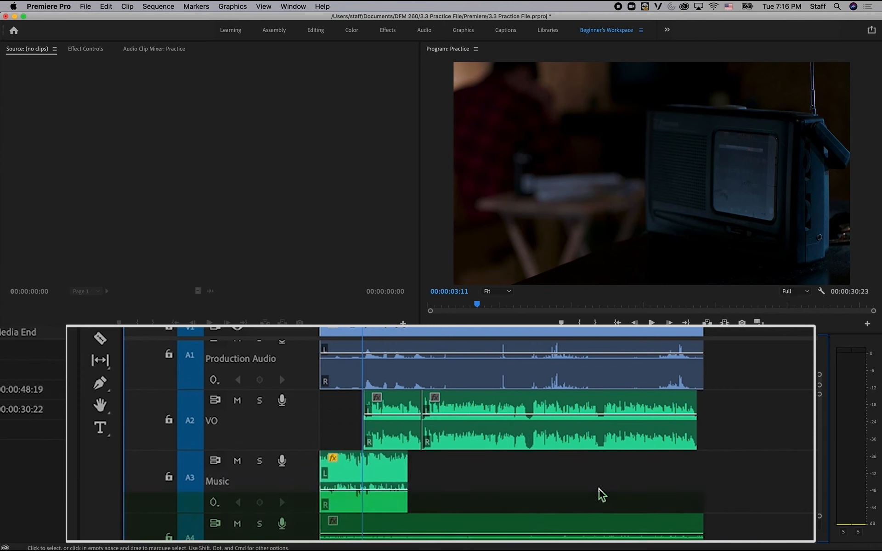
Solo track A4, play the sequence from the start to identify its audio, and turn the solo off.
{"action": "scroll", "coordinate": [601, 496], "scroll_direction": "down", "scroll_amount": 1}
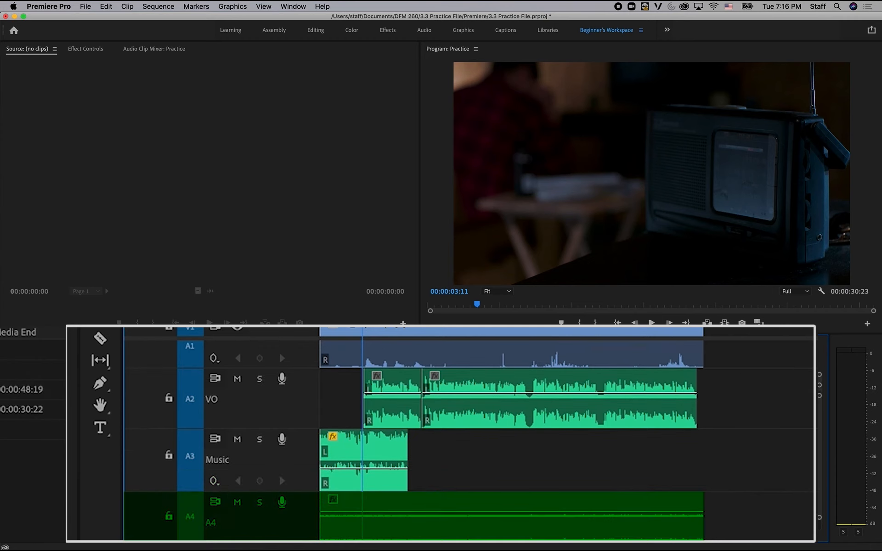
{"action": "key", "text": "Home"}
{"action": "key", "text": "space"}
{"action": "left_click", "coordinate": [260, 503]}
{"action": "key", "text": "space"}
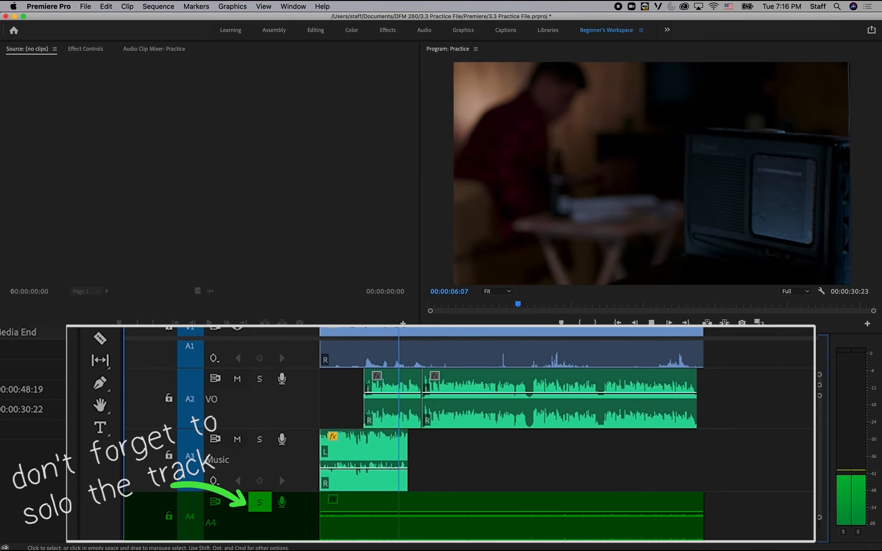
{"action": "key", "text": "space"}
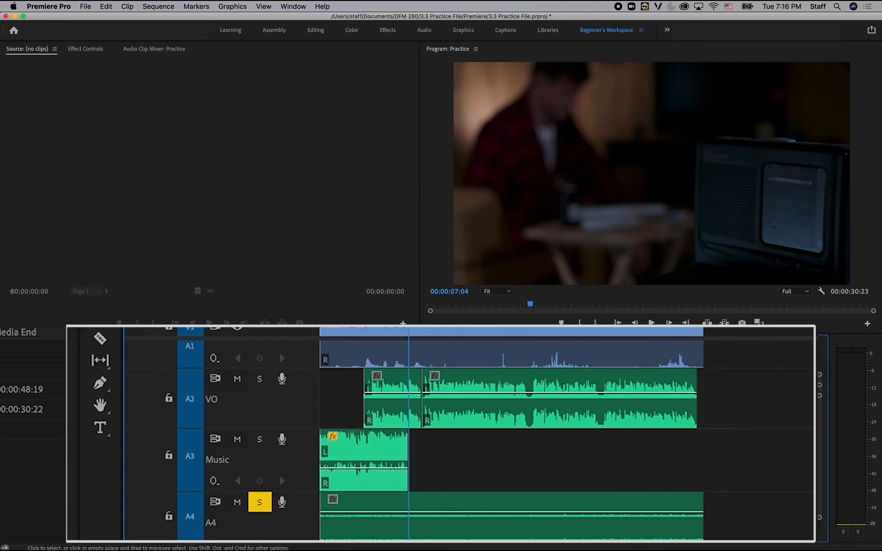
{"action": "left_click", "coordinate": [264, 504]}
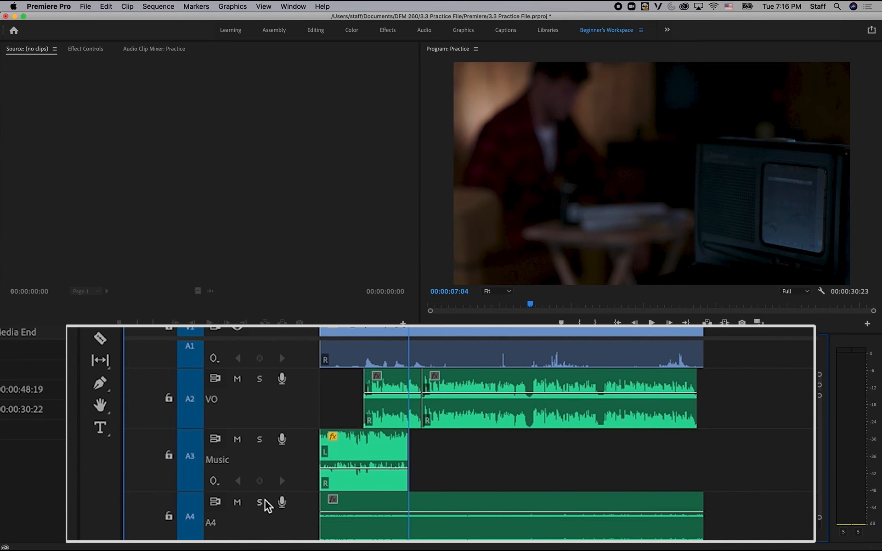
Move the playhead of the Practice sequence back to 00:00:04:06, over the Music clip.
{"action": "key", "text": "super+Tab"}
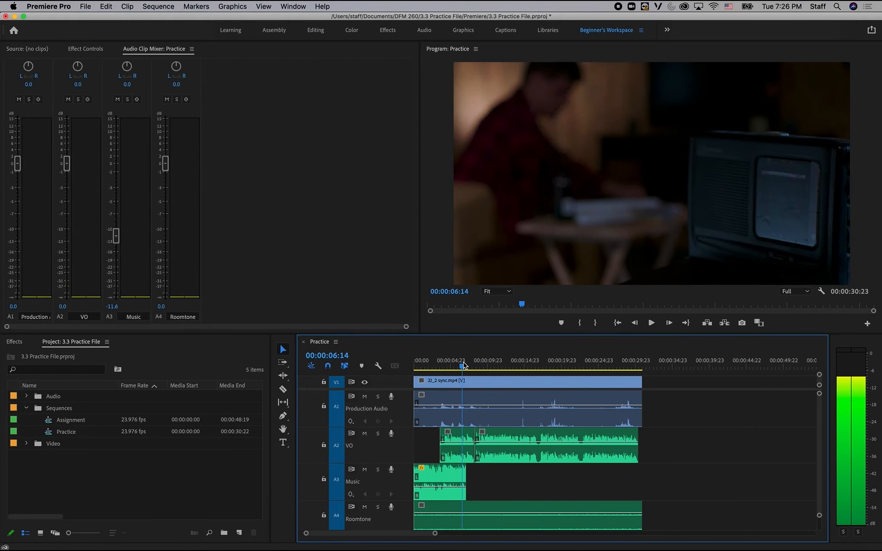
{"action": "left_click_drag", "start_coordinate": [463, 365], "coordinate": [449, 364]}
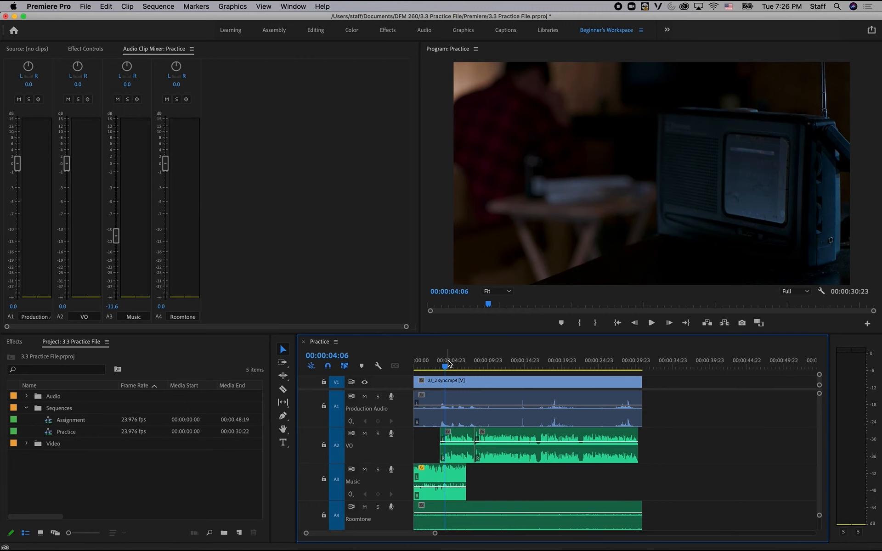
Solo the VO track A2 and play the sequence from the start of the first VO clip to check its level.
{"action": "key", "text": "space"}
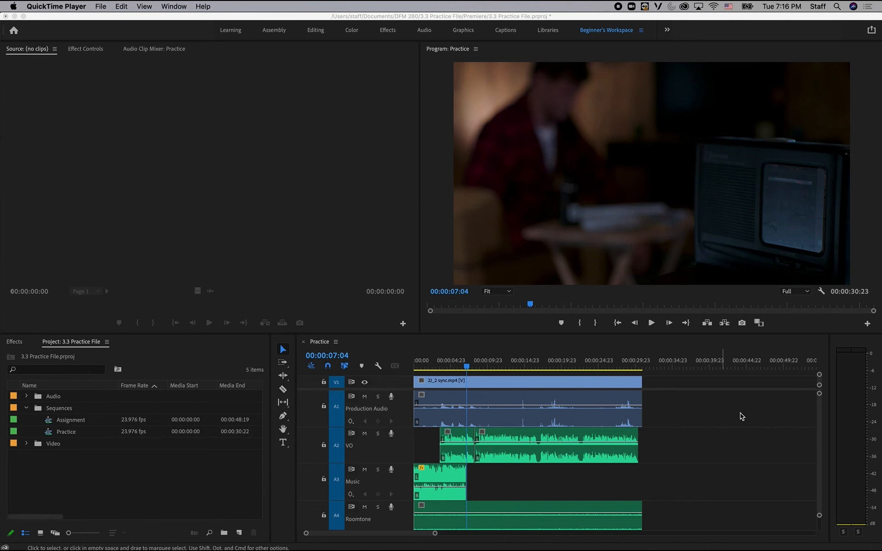
{"action": "left_click", "coordinate": [749, 407]}
{"action": "scroll", "coordinate": [577, 475], "scroll_direction": "down", "scroll_amount": 3}
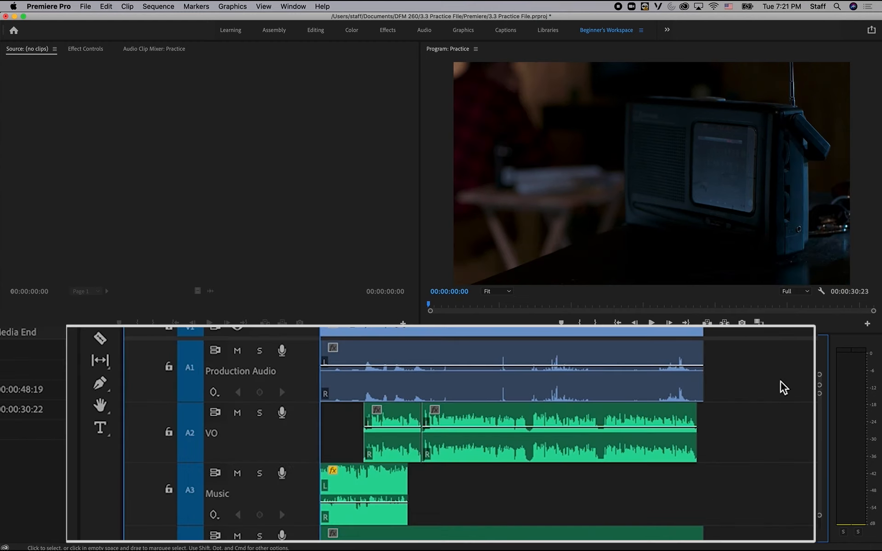
{"action": "left_click", "coordinate": [267, 408]}
{"action": "key", "text": "Down"}
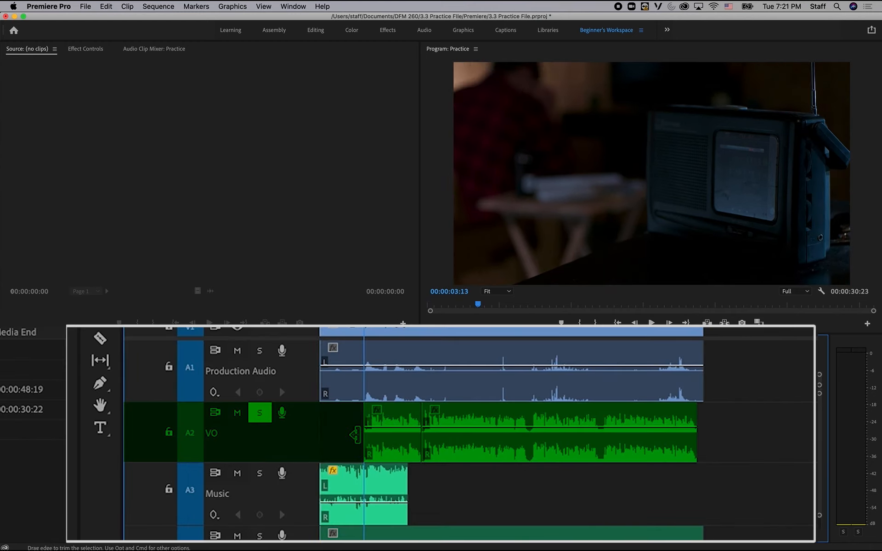
{"action": "key", "text": "space"}
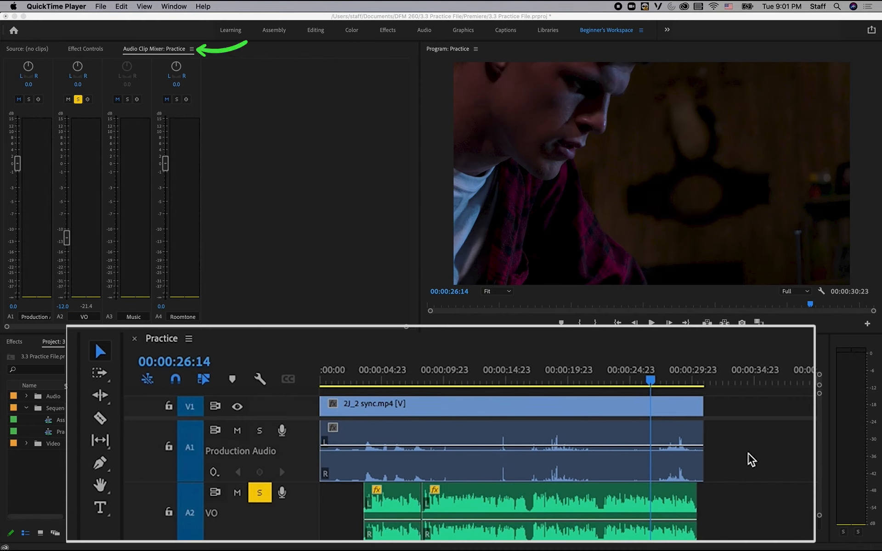
Undo the last volume changes made to the two VO clips.
{"action": "left_click", "coordinate": [783, 491]}
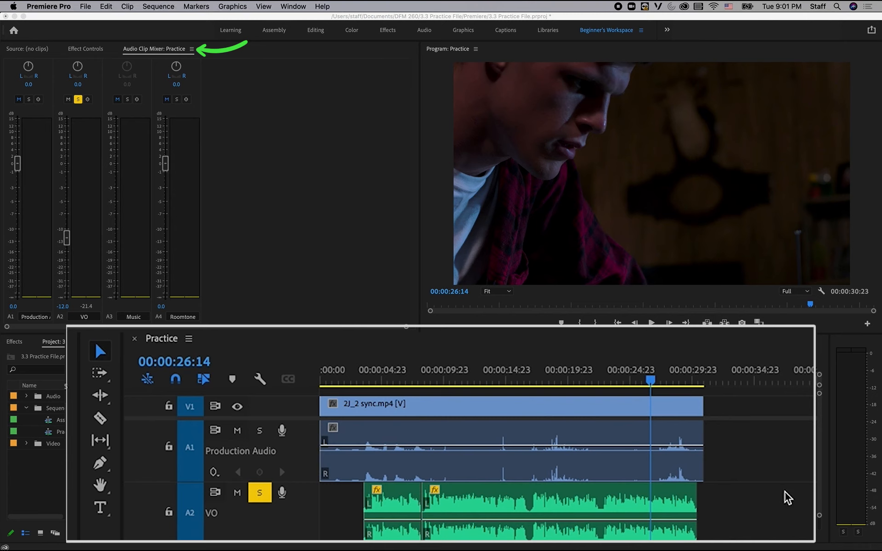
{"action": "key", "text": "super+z"}
{"action": "key", "text": "super+z"}
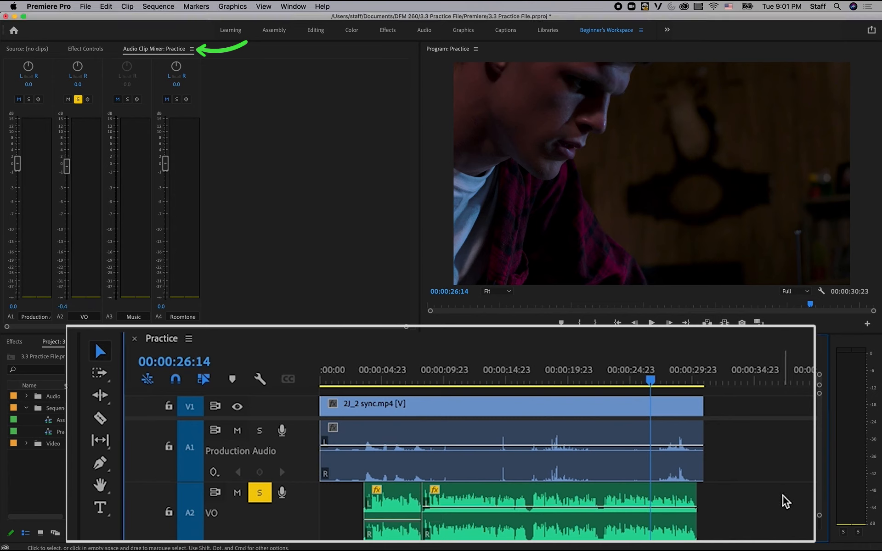
{"action": "key", "text": "super+z"}
Move the playhead to timecode 00:00:05:00, over the first VO clip.
{"action": "left_click", "coordinate": [186, 359]}
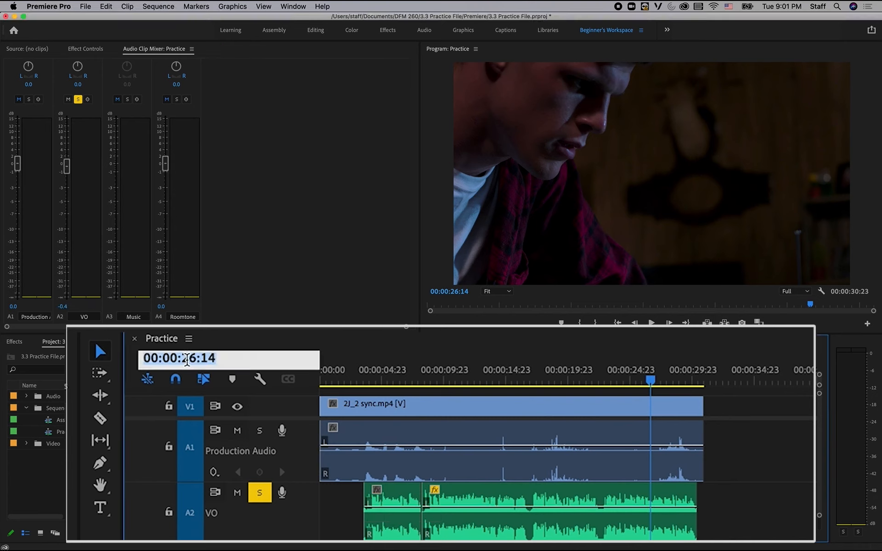
{"action": "left_click", "coordinate": [185, 359]}
{"action": "left_click_drag", "start_coordinate": [182, 359], "coordinate": [196, 360]}
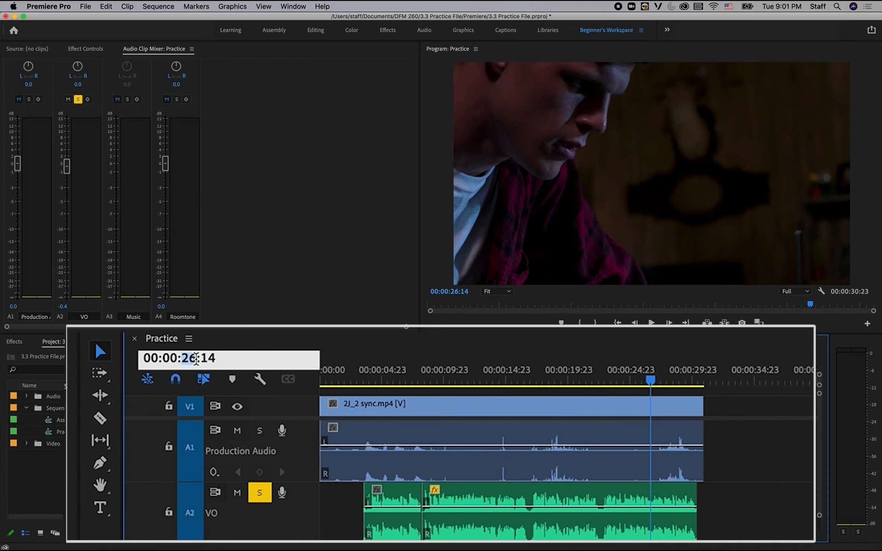
{"action": "type", "text": "05"}
{"action": "left_click_drag", "start_coordinate": [202, 358], "coordinate": [222, 358]}
{"action": "type", "text": "00"}
{"action": "key", "text": "Return"}
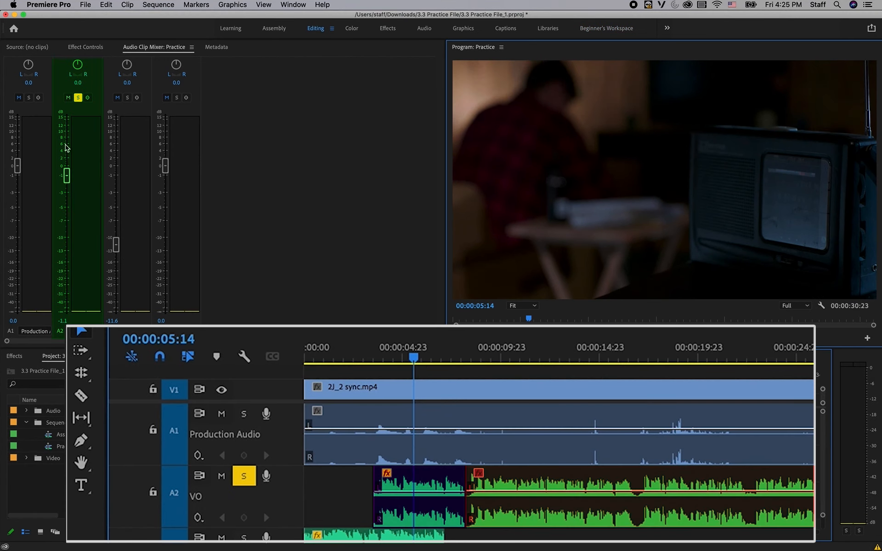
Lower the first VO clip's volume all the way to the minimum in the Audio Clip Mixer and play the sequence.
{"action": "left_click_drag", "start_coordinate": [68, 176], "coordinate": [60, 406]}
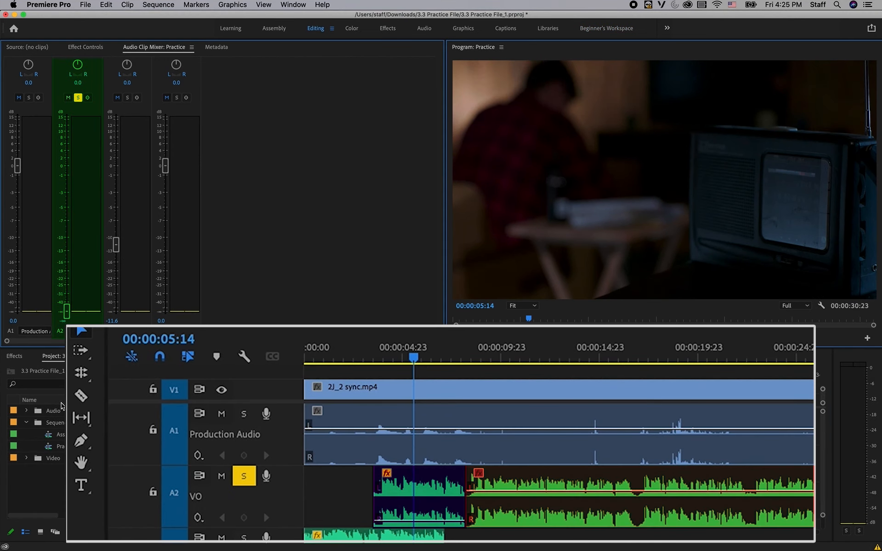
{"action": "key", "text": "space"}
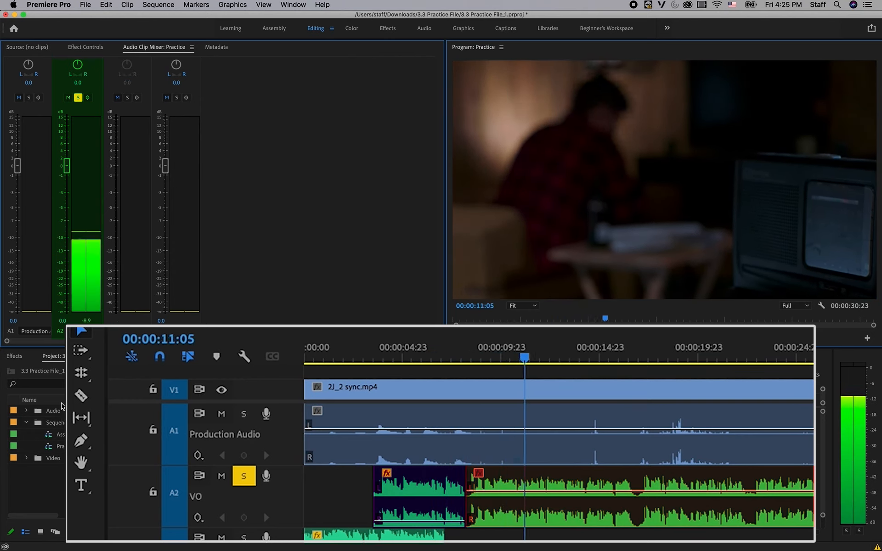
{"action": "key", "text": "space"}
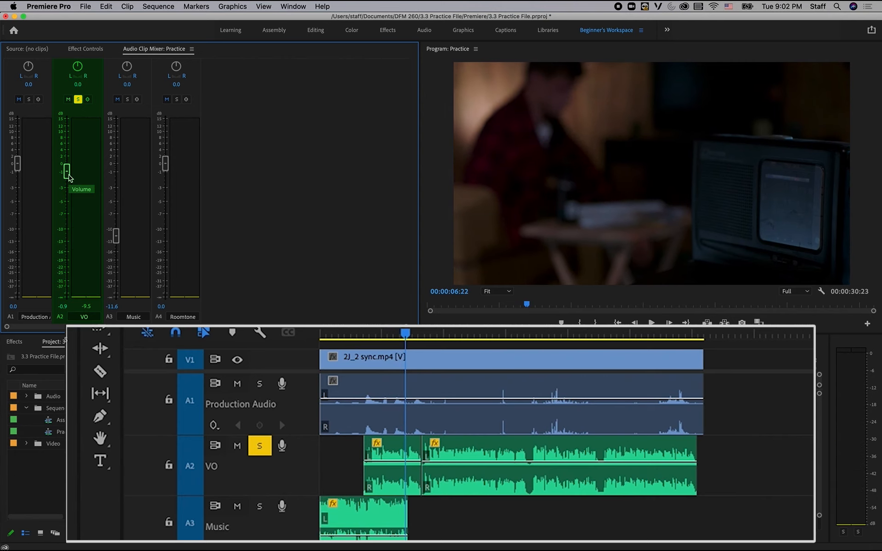
Play the first VO clip from its start and try lowering its volume to -1.9 dB.
{"action": "key", "text": "Up"}
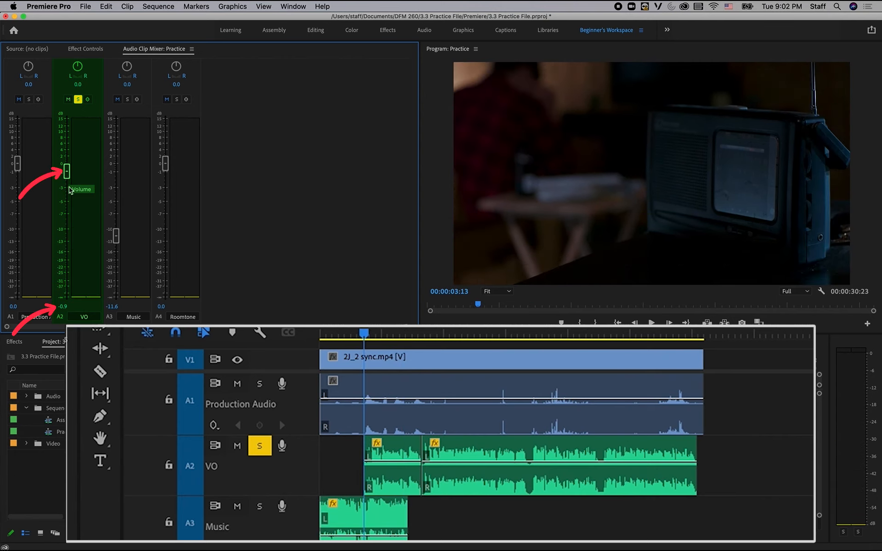
{"action": "key", "text": "space"}
{"action": "left_click_drag", "start_coordinate": [68, 180], "coordinate": [68, 183]}
{"action": "key", "text": "space"}
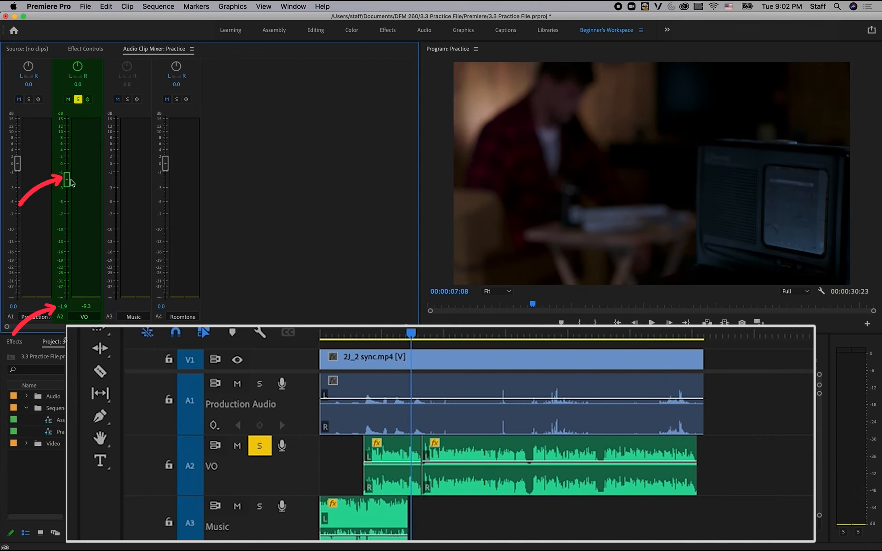
Replay the first VO clip from its start to check its level on the audio meters, and return to its start.
{"action": "key", "text": "Up"}
{"action": "key", "text": "space"}
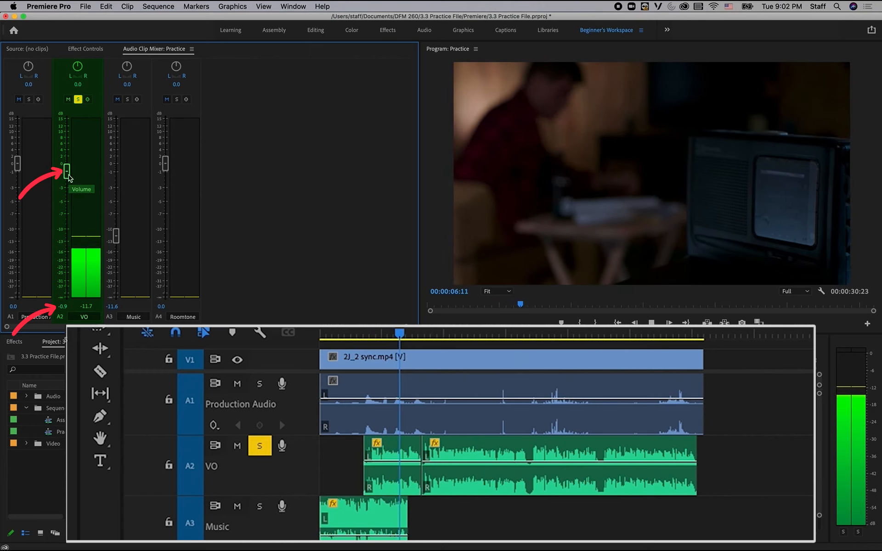
{"action": "key", "text": "space"}
{"action": "key", "text": "Up"}
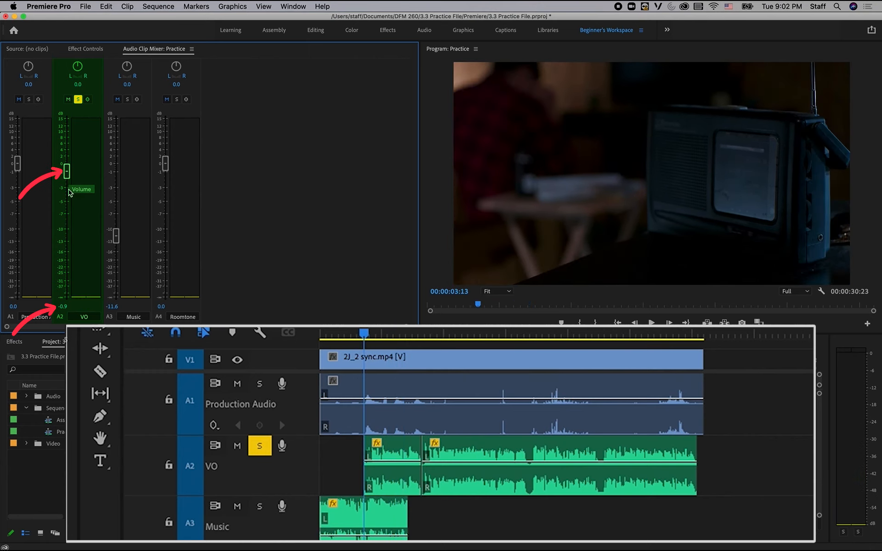
Lower the first VO clip's volume to -1.9 dB in the Audio Clip Mixer and replay the clip to check its peaks.
{"action": "key", "text": "space"}
{"action": "left_click_drag", "start_coordinate": [69, 172], "coordinate": [70, 180]}
{"action": "key", "text": "space"}
{"action": "key", "text": "Up"}
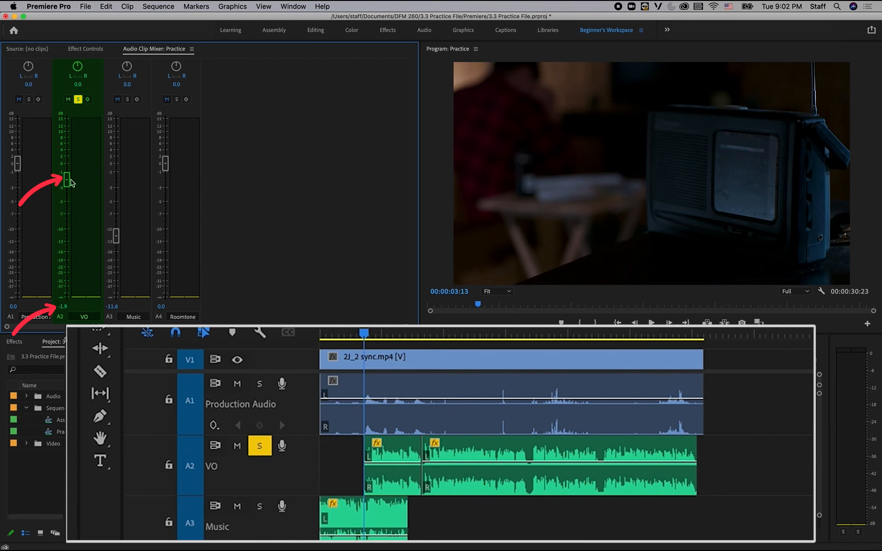
{"action": "key", "text": "space"}
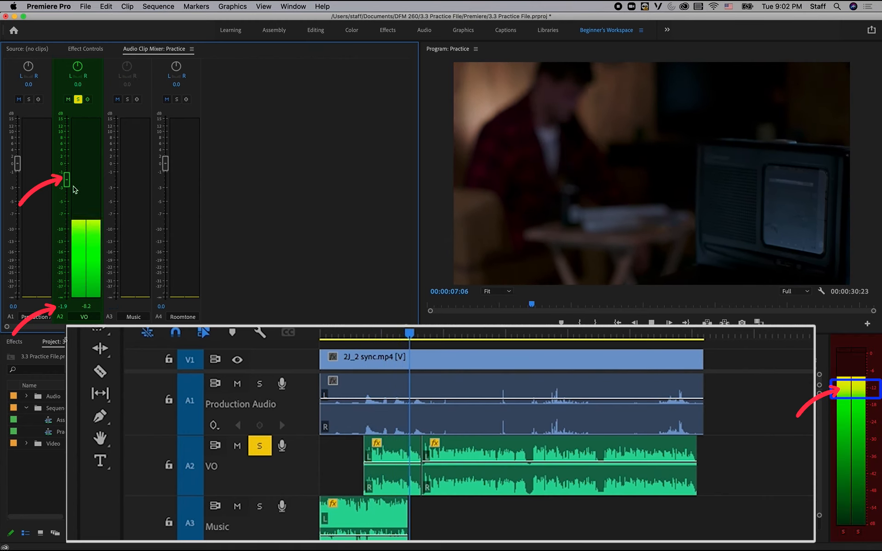
{"action": "key", "text": "space"}
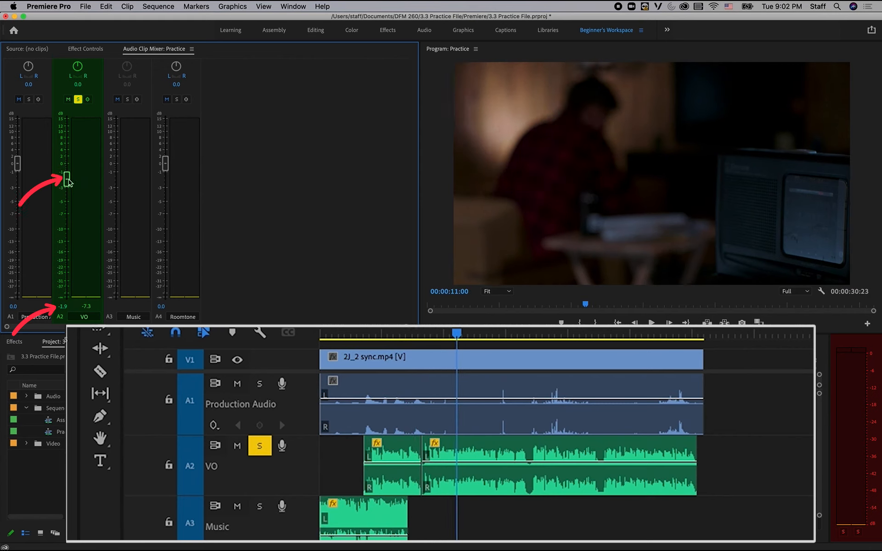
{"action": "left_click_drag", "start_coordinate": [69, 180], "coordinate": [68, 180]}
Move the playhead to the start of the second VO clip and play it to check its level.
{"action": "left_click_drag", "start_coordinate": [465, 330], "coordinate": [421, 330]}
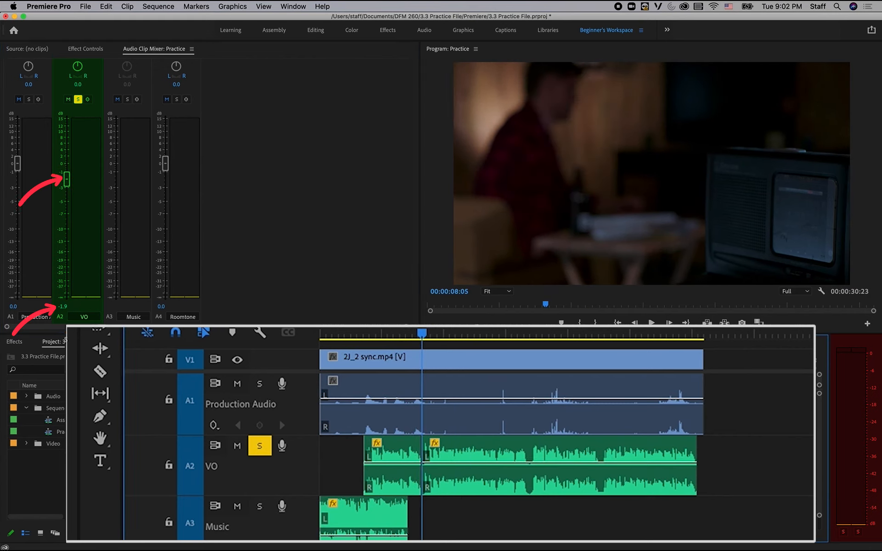
{"action": "key", "text": "space"}
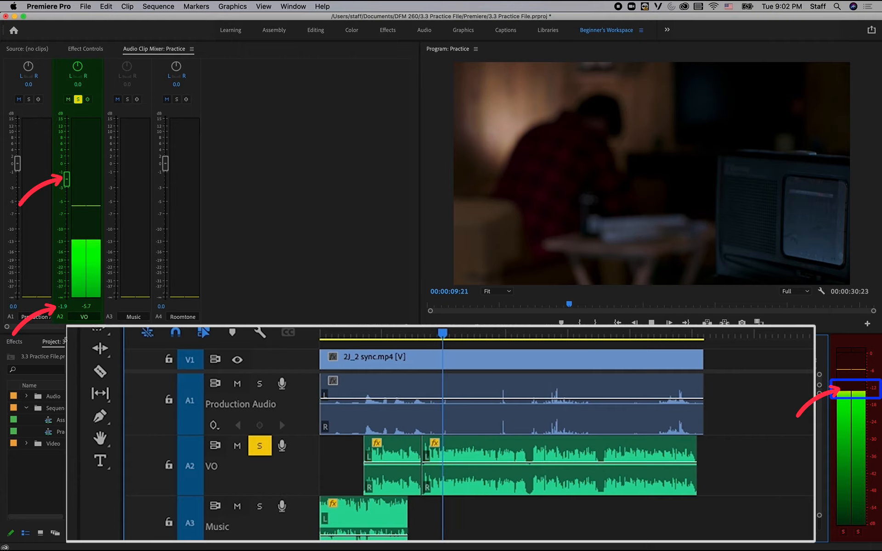
{"action": "key", "text": "space"}
{"action": "key", "text": "space"}
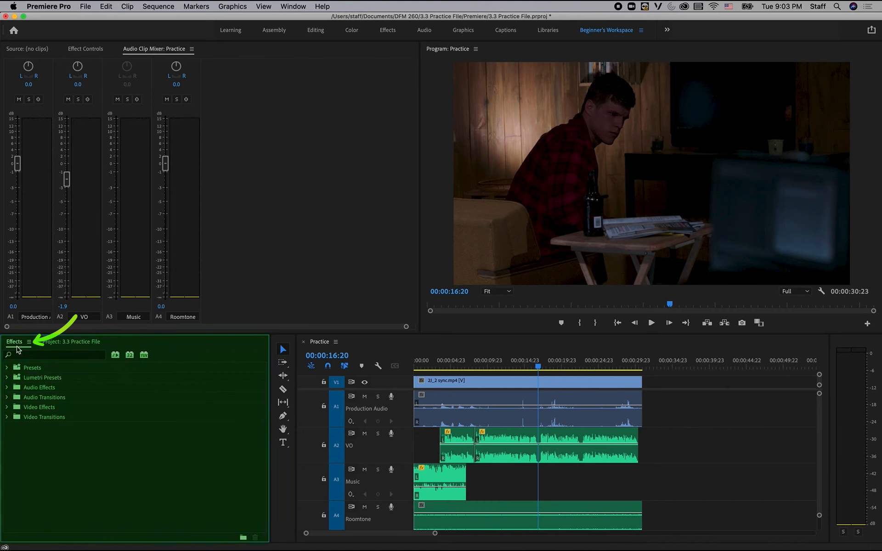
Expand the Audio Transitions effects, solo the Music track A3, and play the sequence from the start.
{"action": "left_click", "coordinate": [8, 398]}
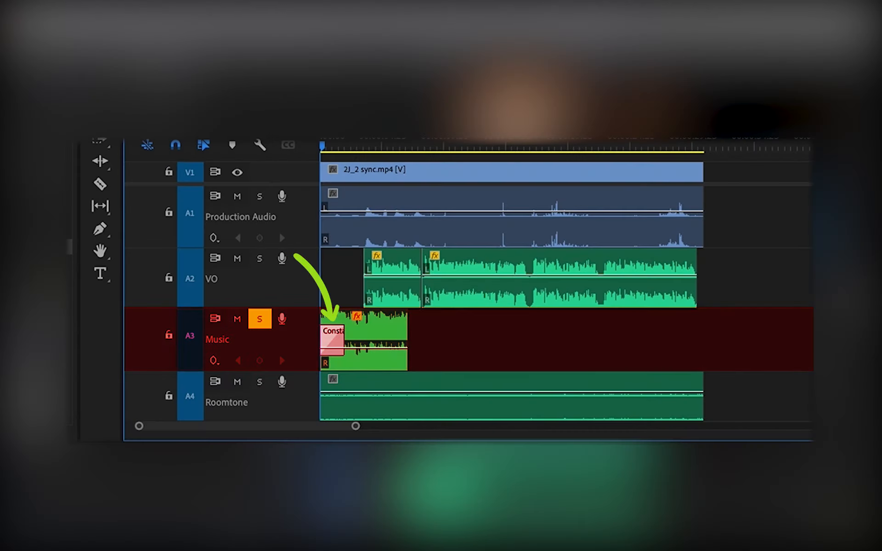
{"action": "key", "text": "space"}
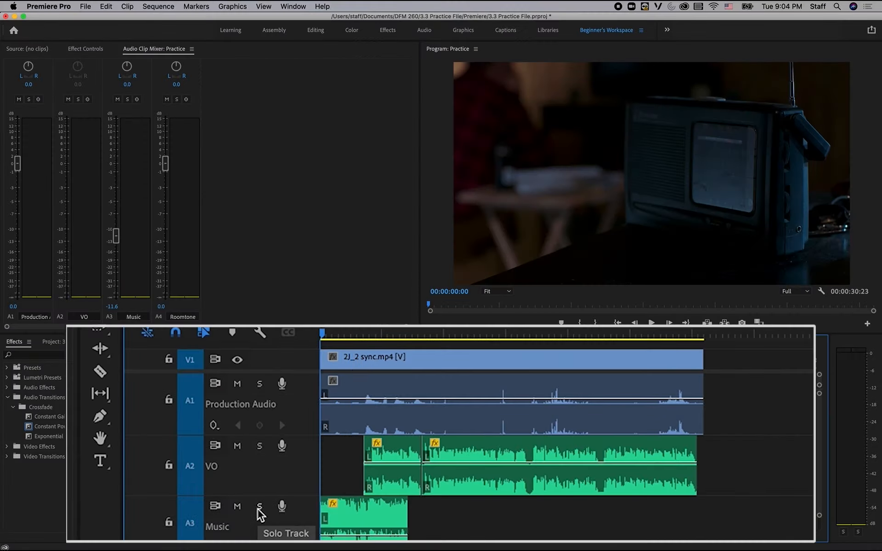
{"action": "left_click", "coordinate": [260, 507]}
{"action": "key", "text": "space"}
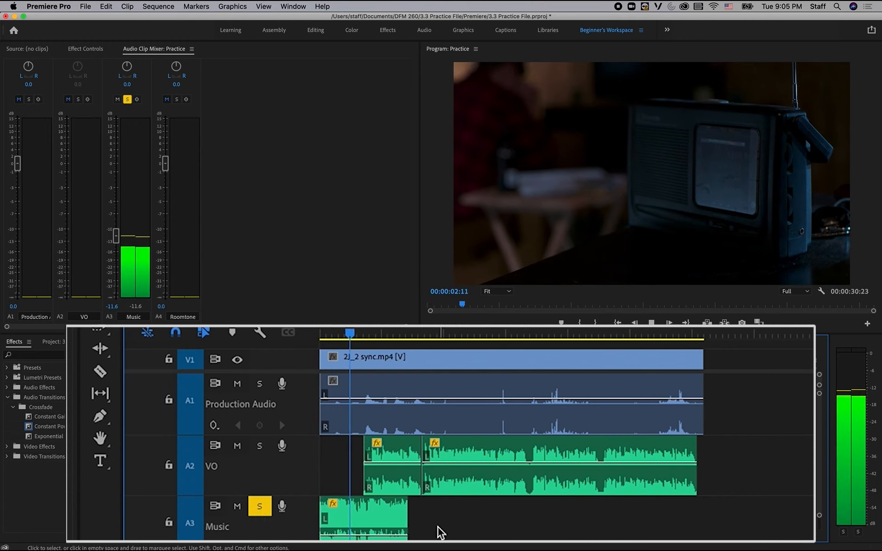
{"action": "key", "text": "space"}
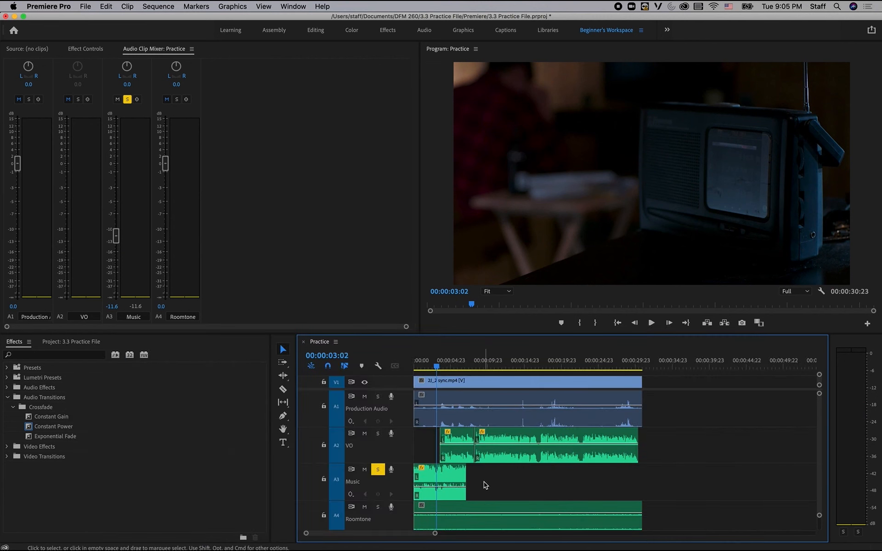
Apply a Constant Power crossfade to the start of the Music clip and set its duration to 2 seconds.
{"action": "left_click", "coordinate": [29, 430]}
{"action": "left_click_drag", "start_coordinate": [29, 430], "coordinate": [421, 479]}
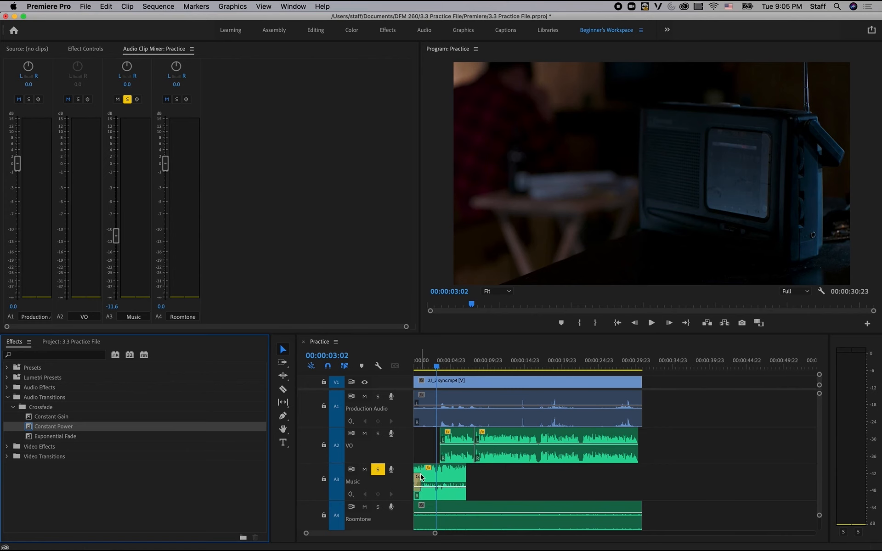
{"action": "key", "text": "Home"}
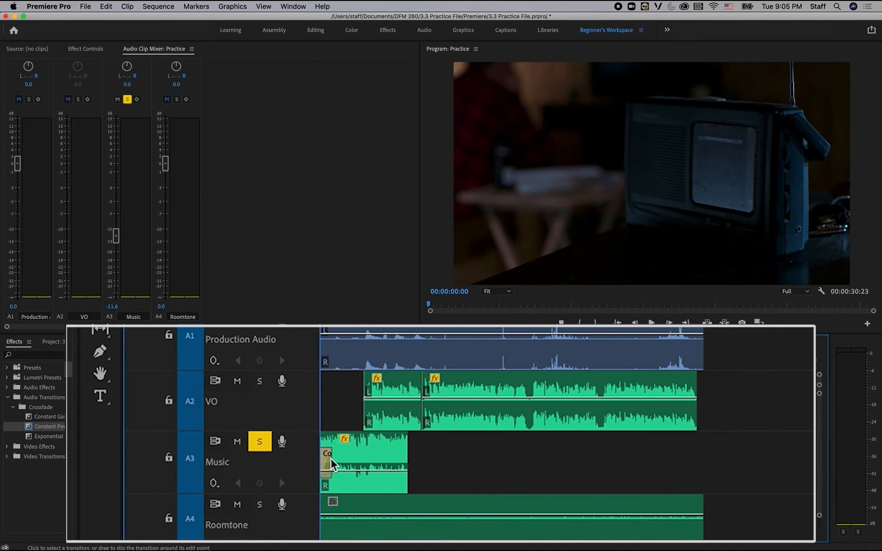
{"action": "right_click", "coordinate": [329, 461]}
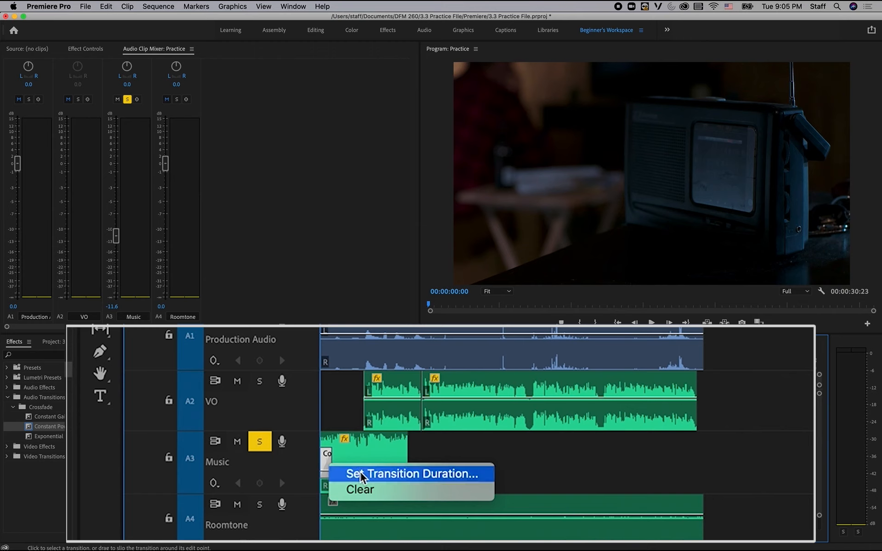
{"action": "left_click", "coordinate": [347, 474]}
{"action": "left_click", "coordinate": [430, 281]}
{"action": "type", "text": "2:00"}
{"action": "key", "text": "Return"}
Play the sequence twice from the start to hear the Music clip's fade-in.
{"action": "key", "text": "space"}
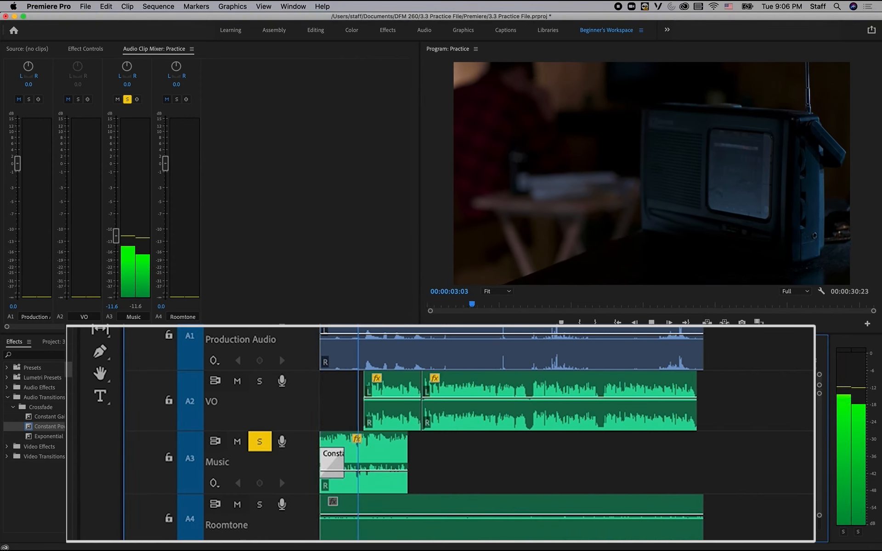
{"action": "key", "text": "space"}
{"action": "key", "text": "Home"}
{"action": "key", "text": "space"}
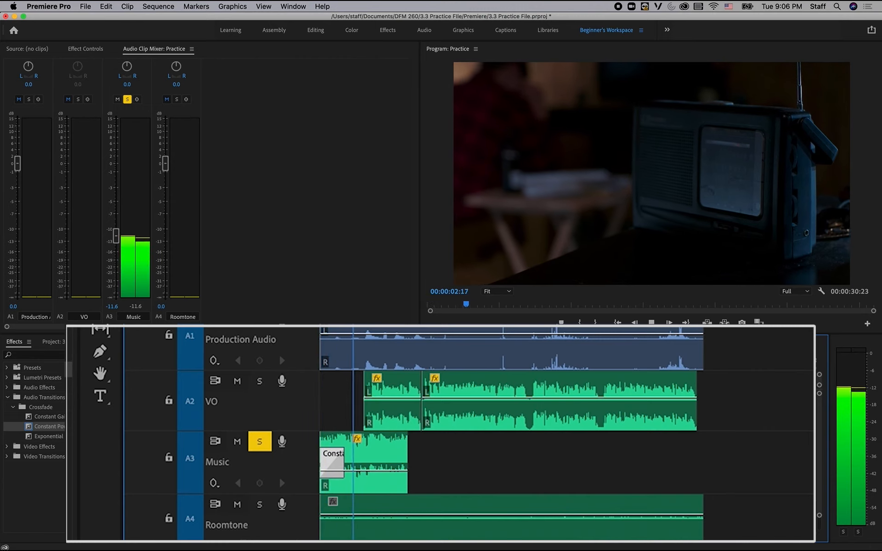
{"action": "key", "text": "space"}
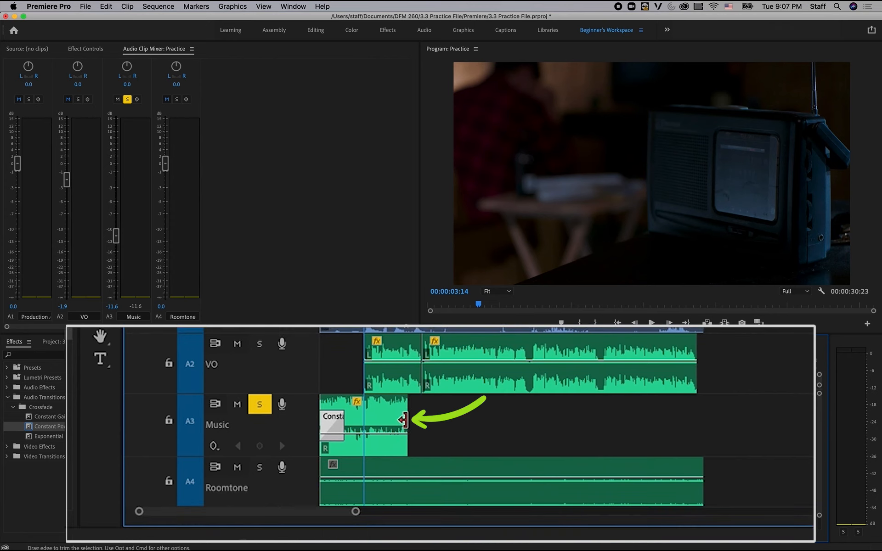
Apply the default transition to the end of the Music clip and replay the sequence from the start.
{"action": "right_click", "coordinate": [403, 419]}
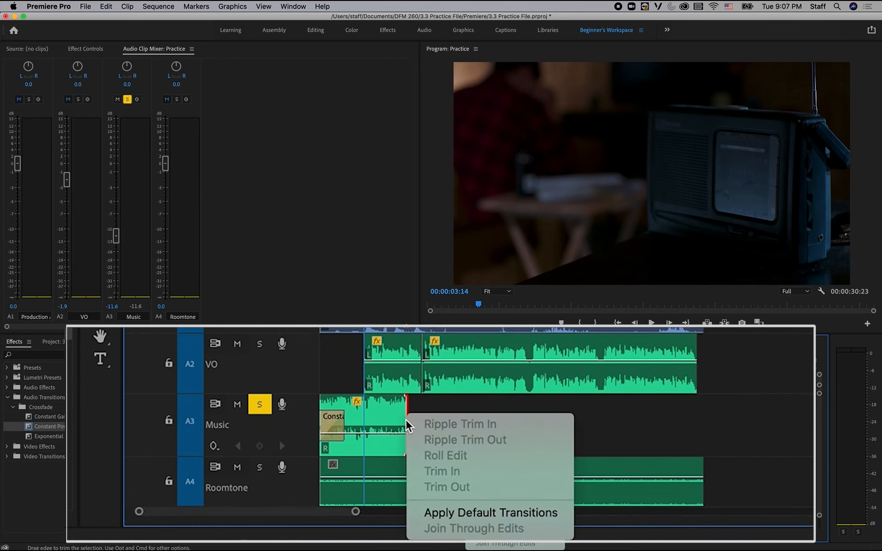
{"action": "left_click", "coordinate": [485, 514]}
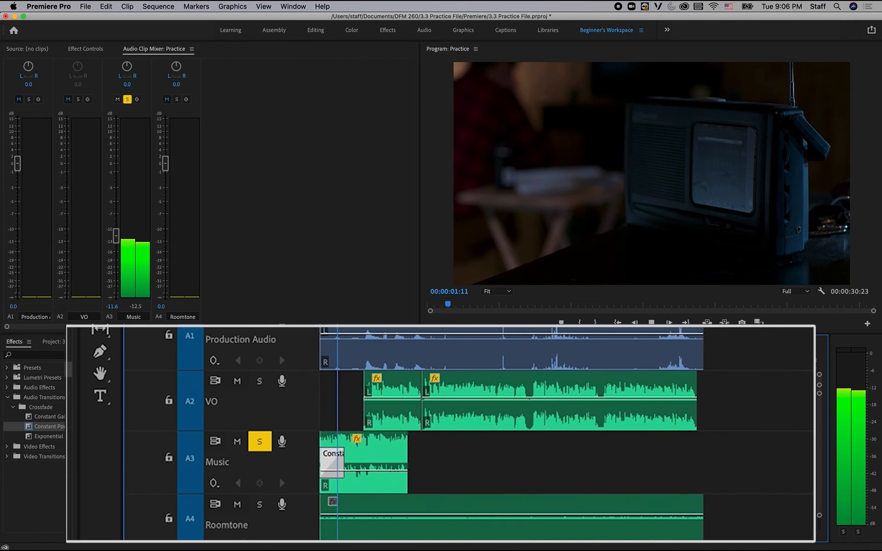
{"action": "key", "text": "space"}
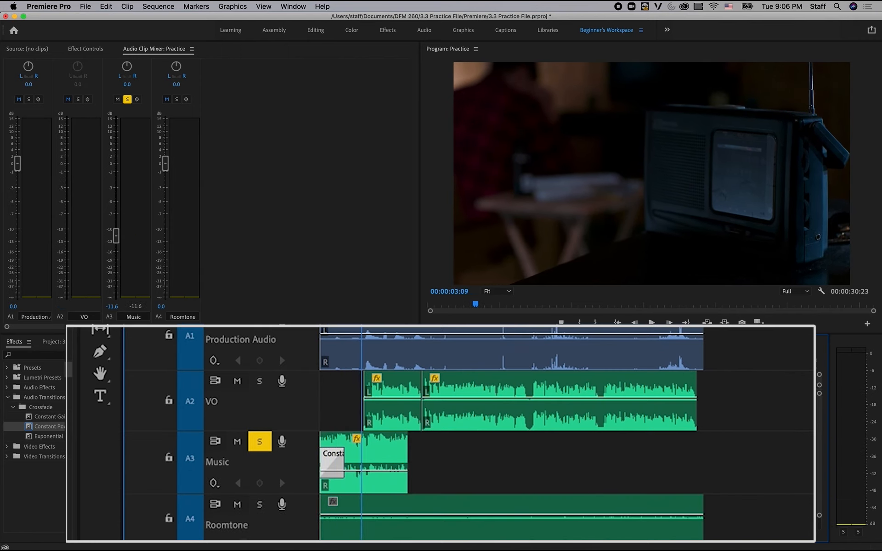
{"action": "key", "text": "Home"}
{"action": "key", "text": "space"}
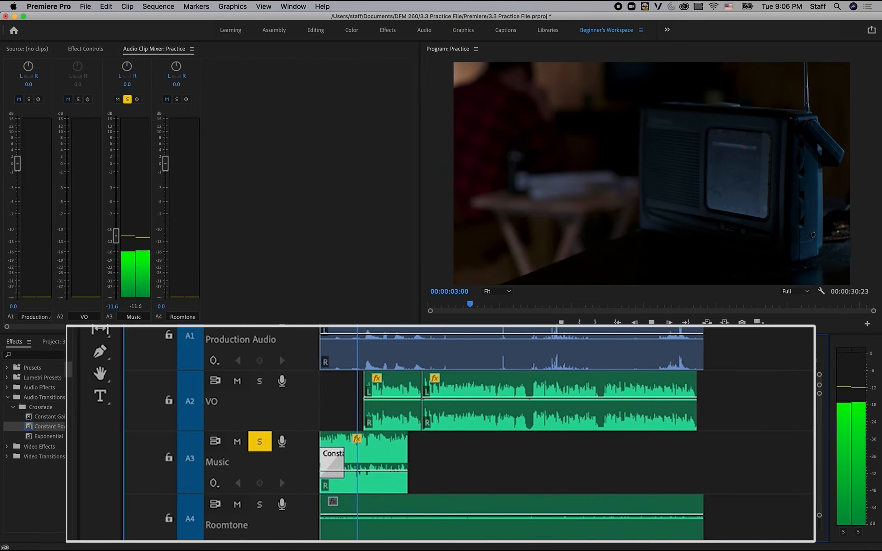
{"action": "key", "text": "space"}
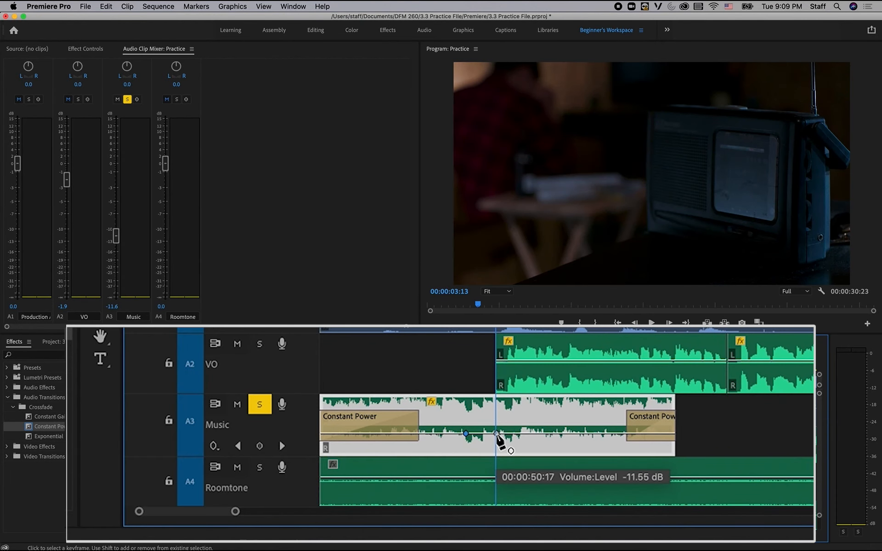
Add two volume keyframes to the Music clip with the Pen tool, one where the VO starts and one shortly before it.
{"action": "left_click_drag", "start_coordinate": [496, 434], "coordinate": [513, 444]}
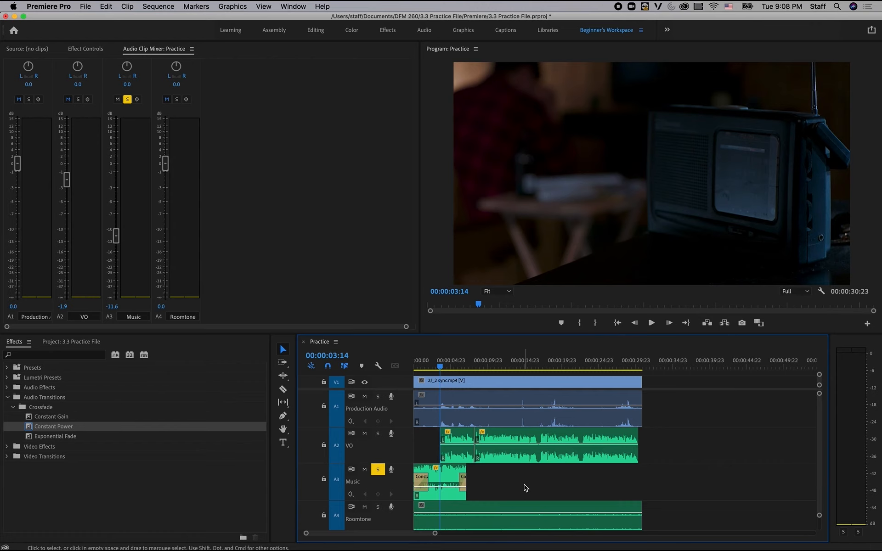
{"action": "left_click", "coordinate": [283, 416]}
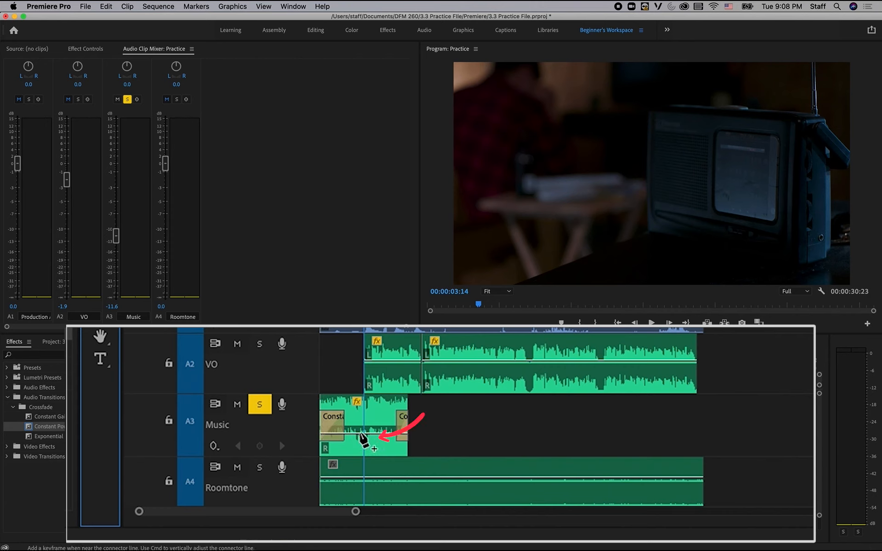
{"action": "key", "text": "="}
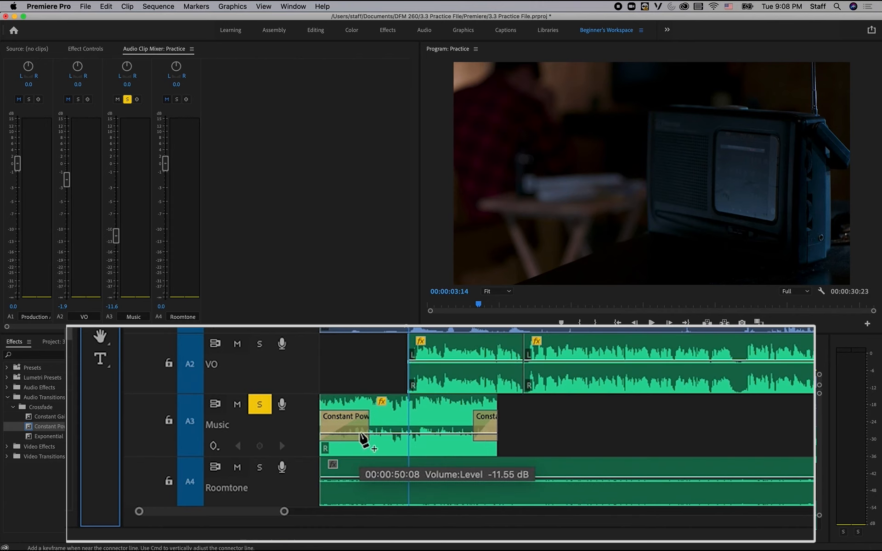
{"action": "key", "text": "="}
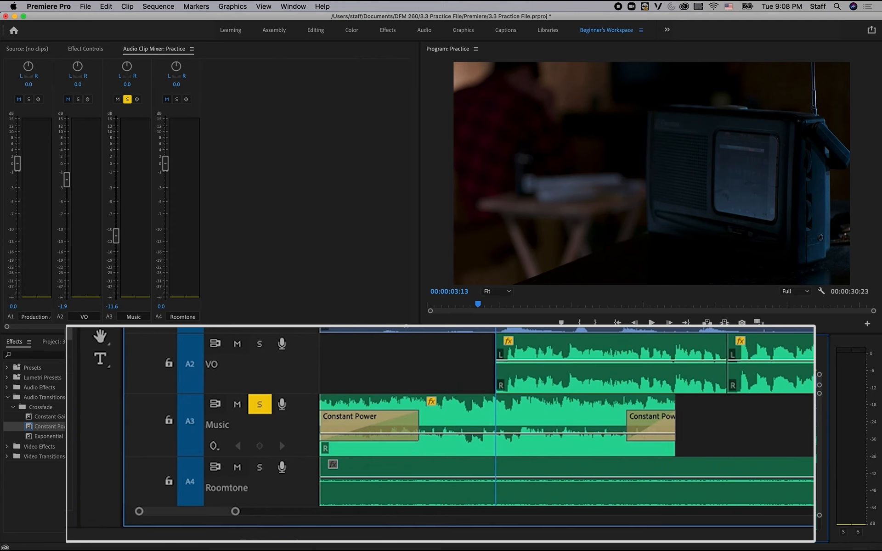
{"action": "left_click", "coordinate": [496, 433]}
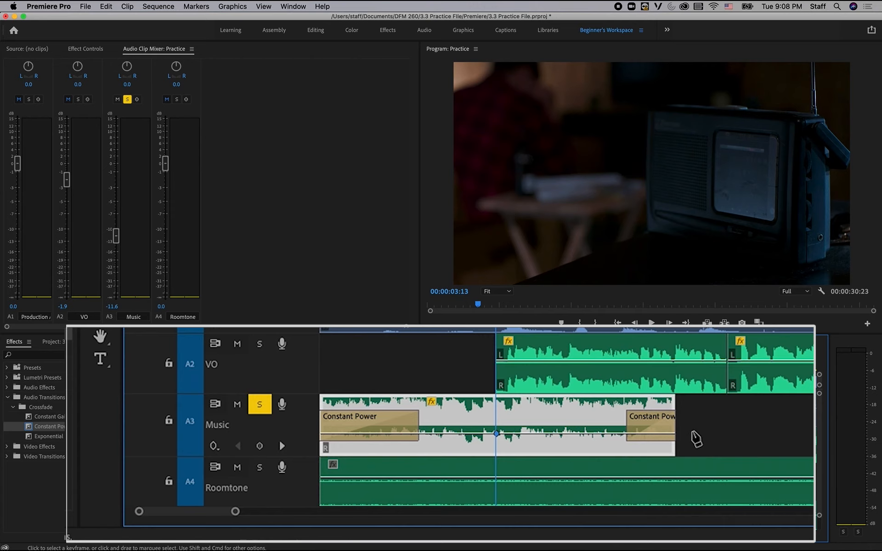
{"action": "left_click", "coordinate": [466, 433]}
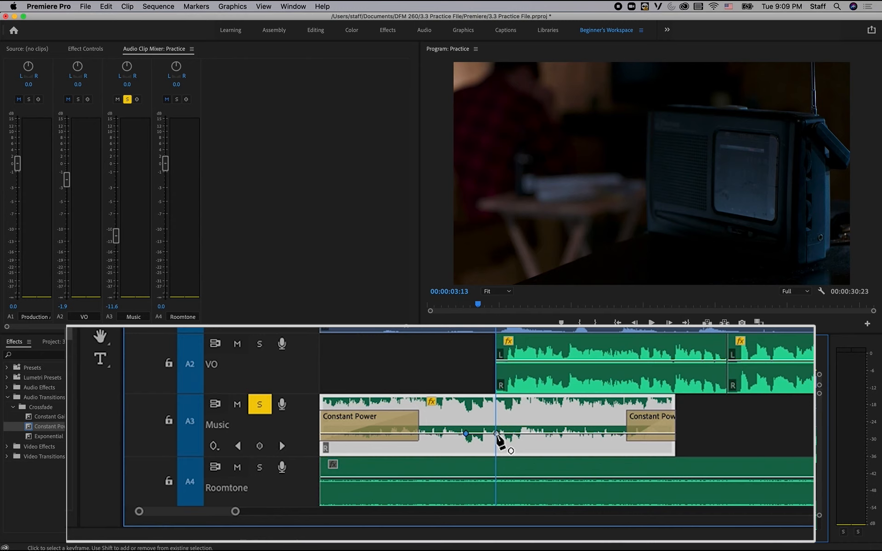
Lower the Music clip's second keyframe to about -28 dB just after the VO starts, shift the first slightly later, and play the change.
{"action": "mouse_move", "coordinate": [496, 434]}
{"action": "left_click_drag", "start_coordinate": [497, 435], "coordinate": [472, 433]}
{"action": "left_click", "coordinate": [443, 331]}
{"action": "key", "text": "space"}
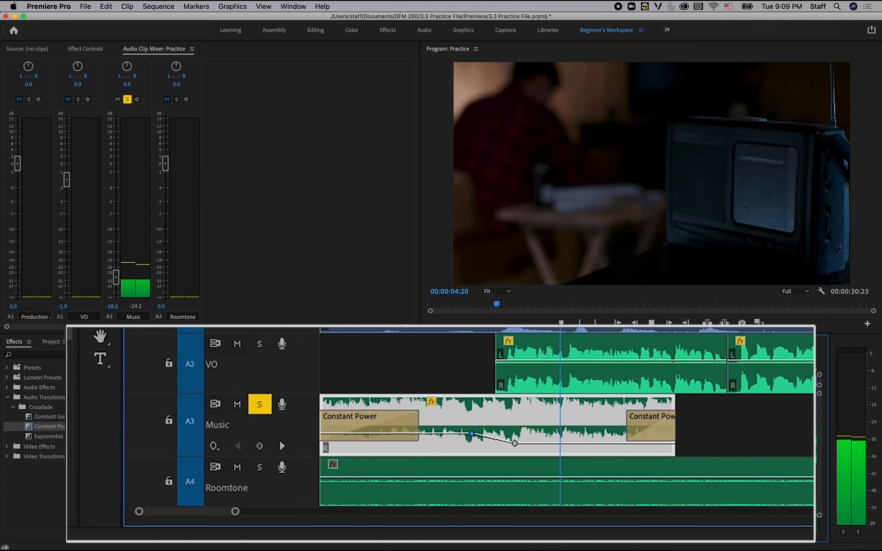
{"action": "key", "text": "space"}
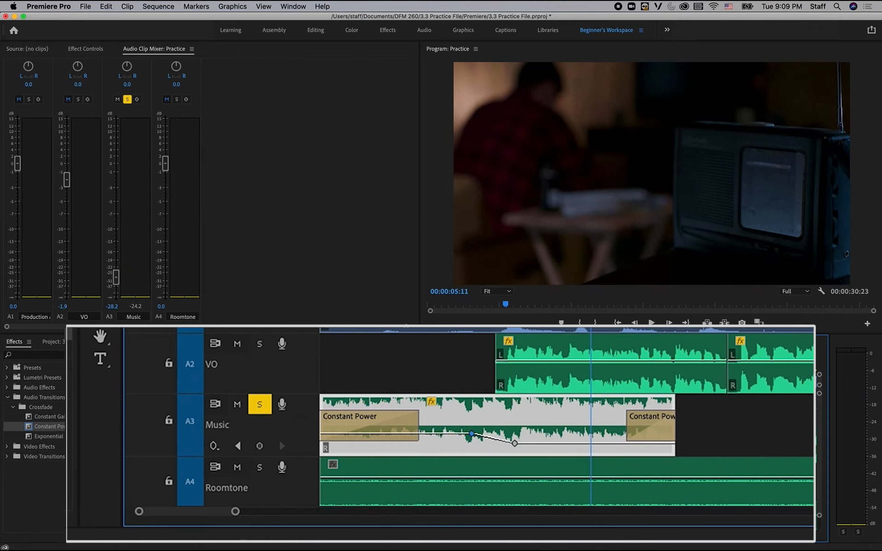
Unsolo the Music track and delete the first volume keyframe on the Music clip.
{"action": "left_click", "coordinate": [265, 405]}
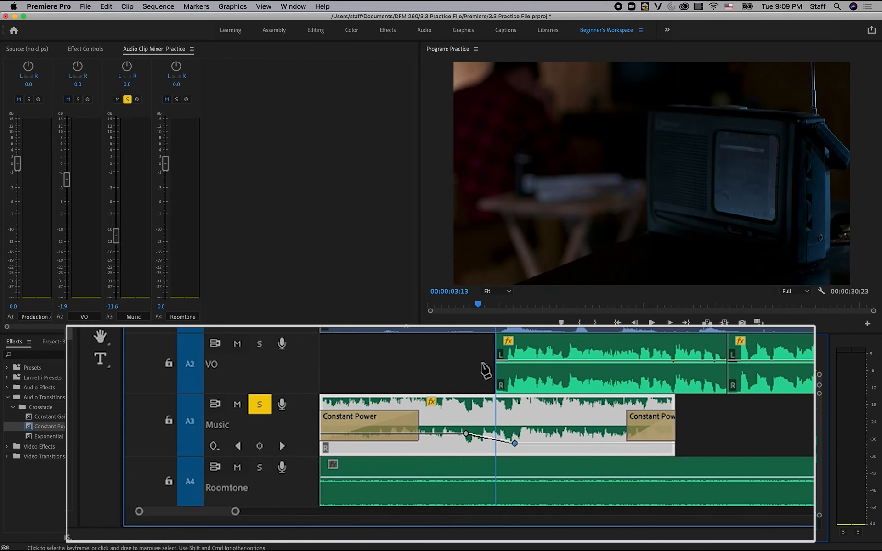
{"action": "left_click_drag", "start_coordinate": [468, 433], "coordinate": [472, 433]}
{"action": "key", "text": "space"}
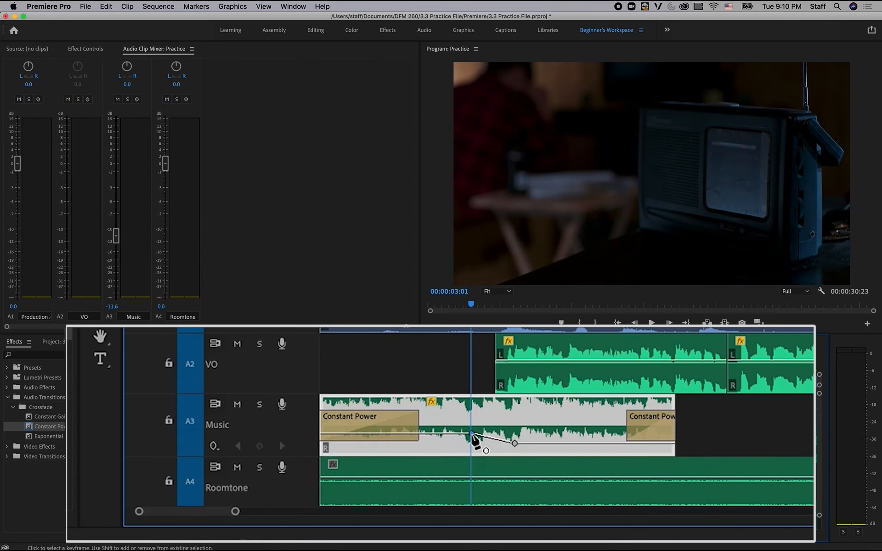
{"action": "key", "text": "Delete"}
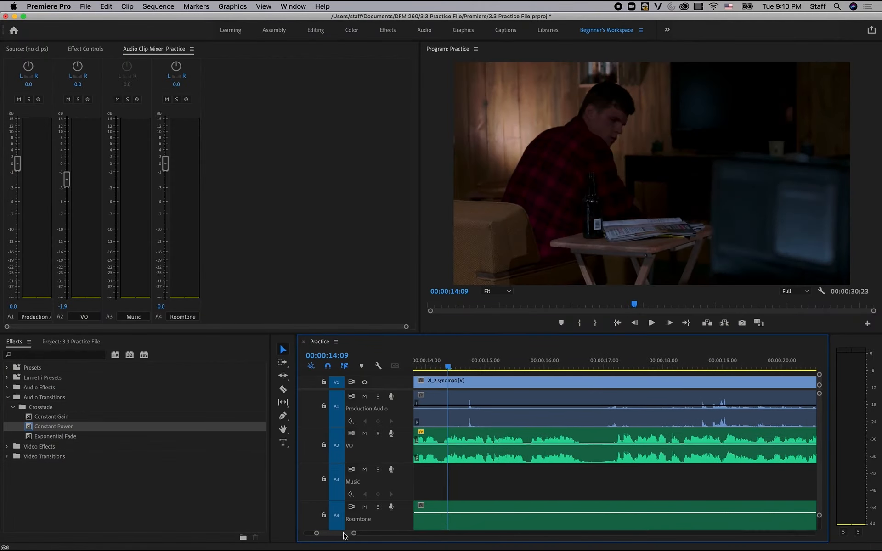
Play the sequence around 00:00:14:16 to hear the noise spike on the Production Audio track.
{"action": "left_click_drag", "start_coordinate": [343, 533], "coordinate": [342, 533]}
{"action": "left_click_drag", "start_coordinate": [458, 367], "coordinate": [477, 372]}
{"action": "key", "text": "space"}
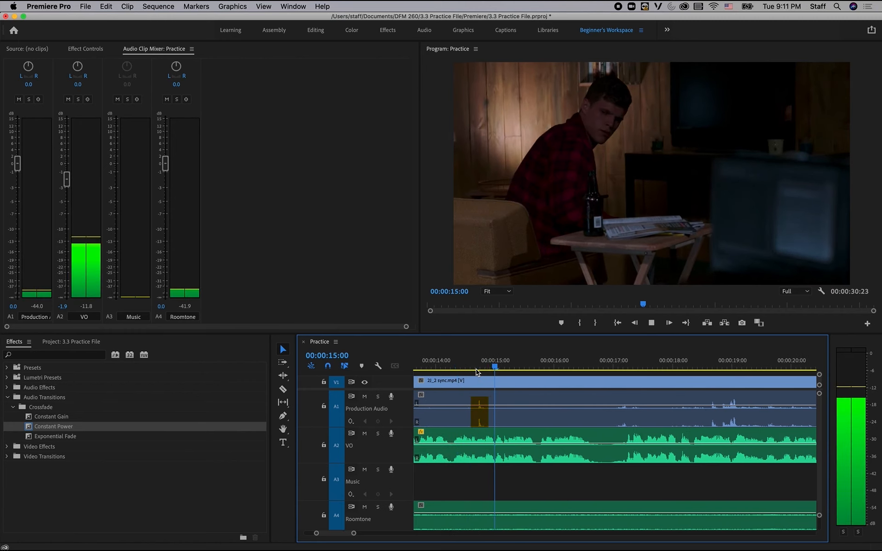
{"action": "key", "text": "space"}
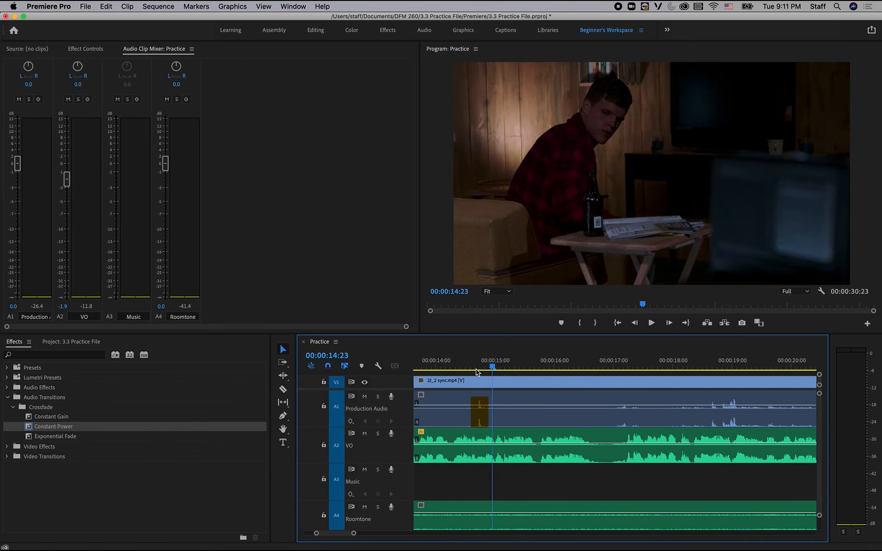
Add four volume keyframes to the Production Audio clip near 00:00:14:16, two before and two after the noise spike.
{"action": "left_click", "coordinate": [477, 370]}
{"action": "left_click", "coordinate": [283, 416]}
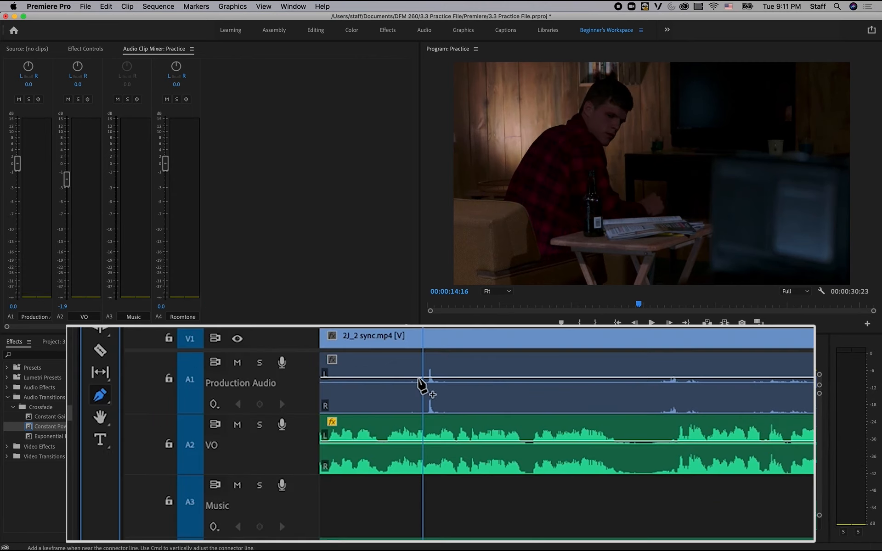
{"action": "left_click", "coordinate": [416, 378]}
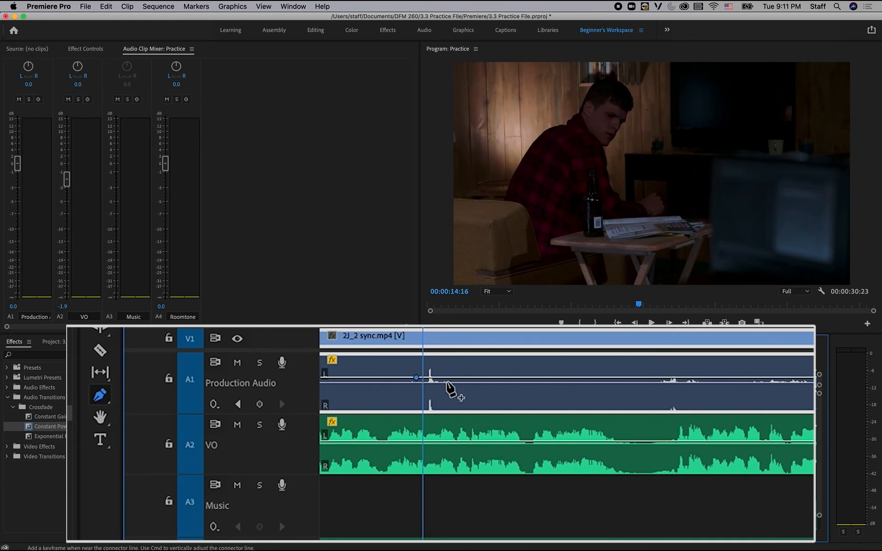
{"action": "left_click", "coordinate": [449, 378]}
{"action": "left_click_drag", "start_coordinate": [416, 378], "coordinate": [407, 377]}
{"action": "left_click", "coordinate": [415, 378]}
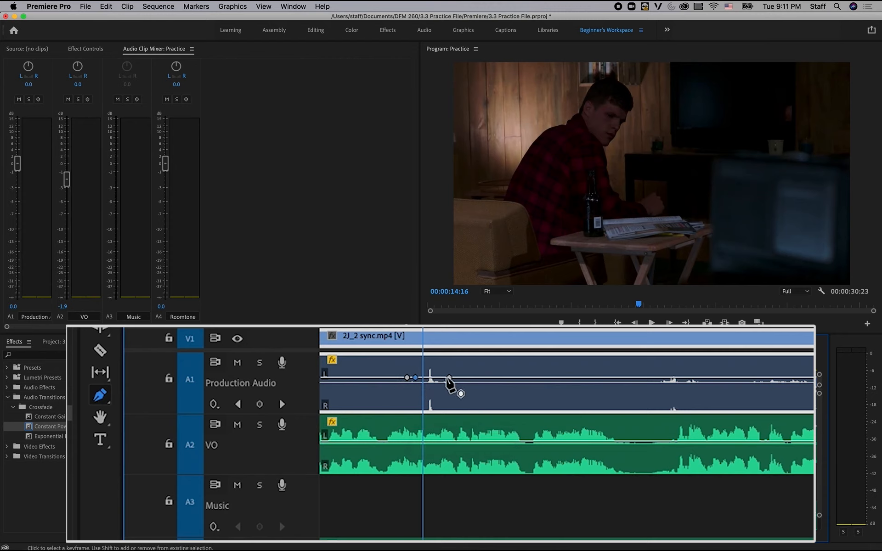
{"action": "left_click_drag", "start_coordinate": [449, 378], "coordinate": [456, 377]}
{"action": "left_click", "coordinate": [447, 378]}
Pull the two inner Production Audio keyframes down to silence the noise spike, and replay the passage from about 00:00:14:03.
{"action": "left_click_drag", "start_coordinate": [416, 378], "coordinate": [420, 407]}
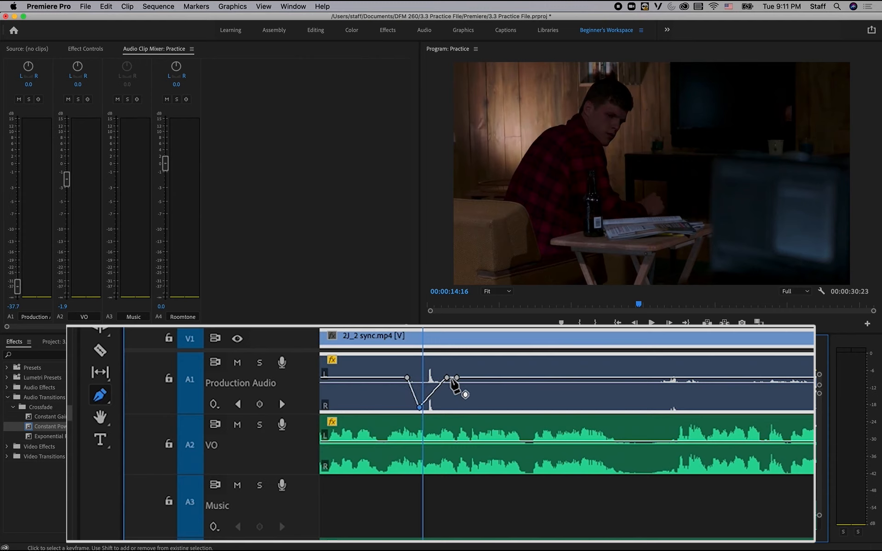
{"action": "left_click_drag", "start_coordinate": [447, 378], "coordinate": [447, 407]}
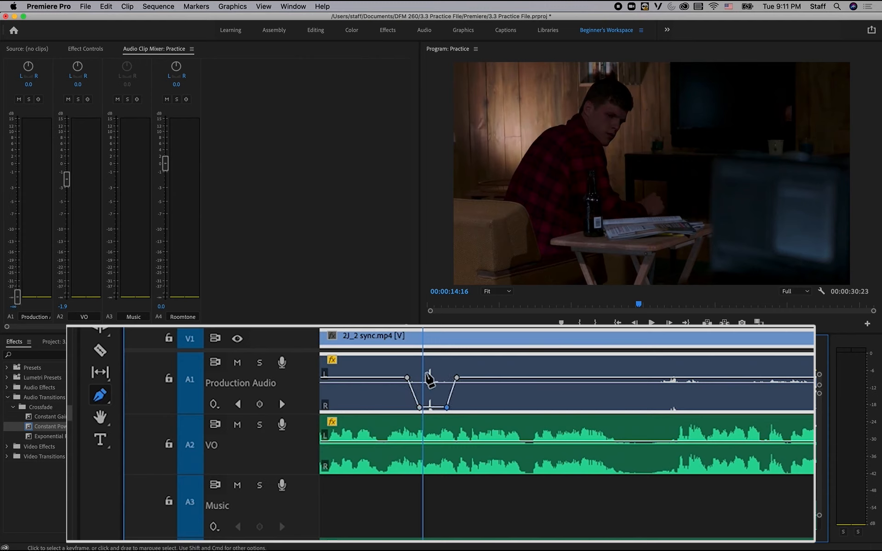
{"action": "left_click", "coordinate": [368, 330]}
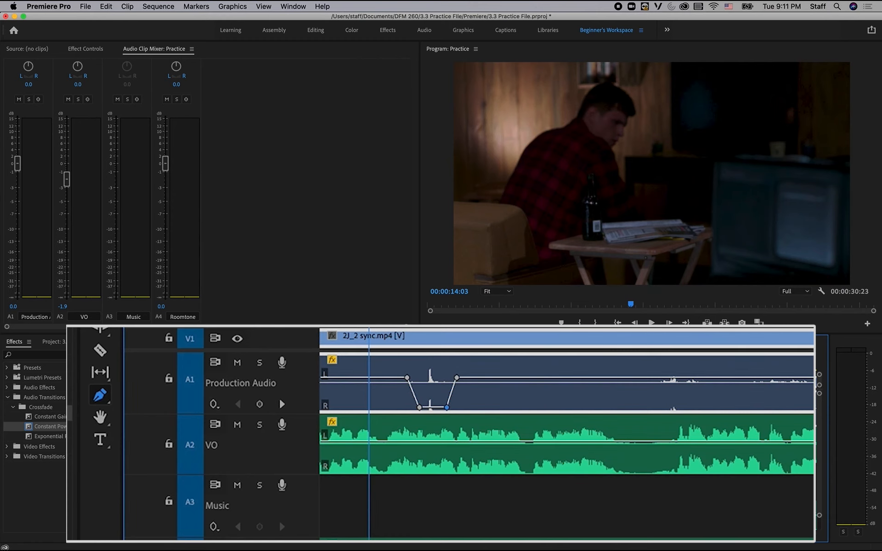
{"action": "key", "text": "space"}
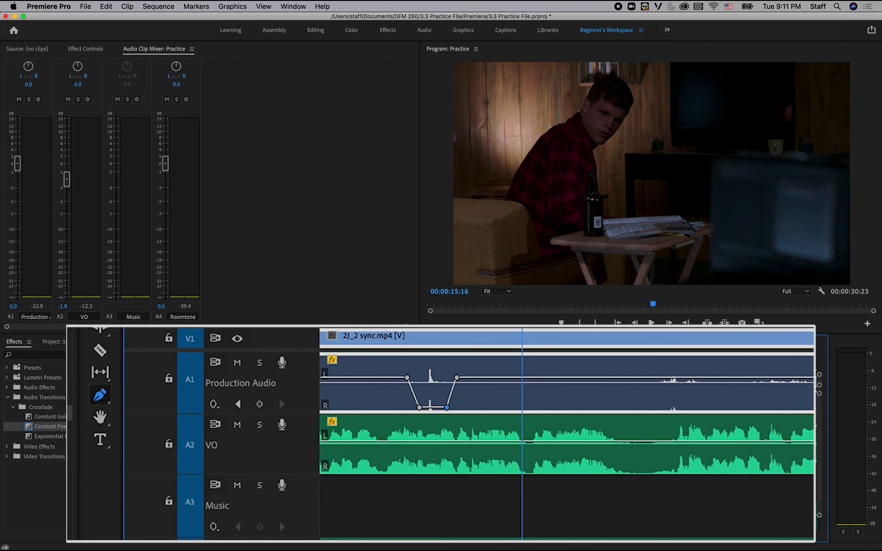
{"action": "left_click", "coordinate": [385, 330]}
{"action": "key", "text": "space"}
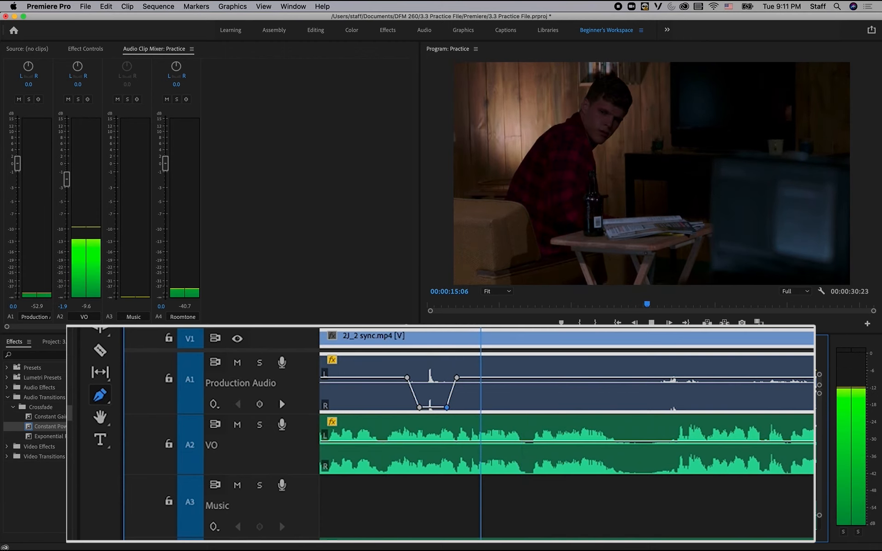
{"action": "key", "text": "space"}
{"action": "key", "text": "space"}
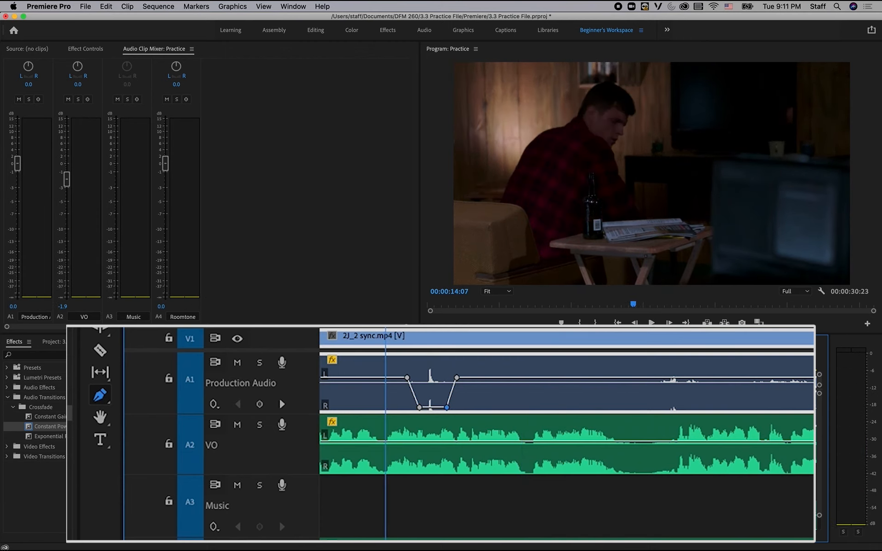
{"action": "key", "text": "space"}
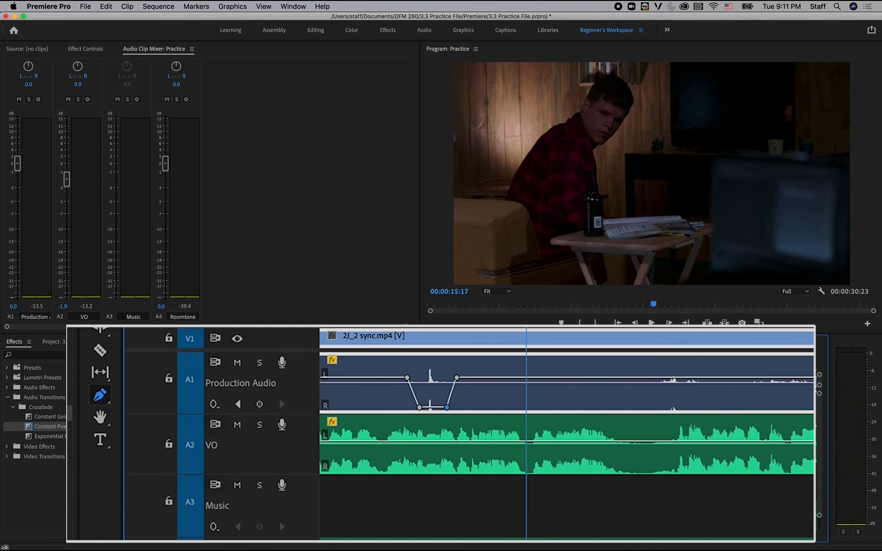